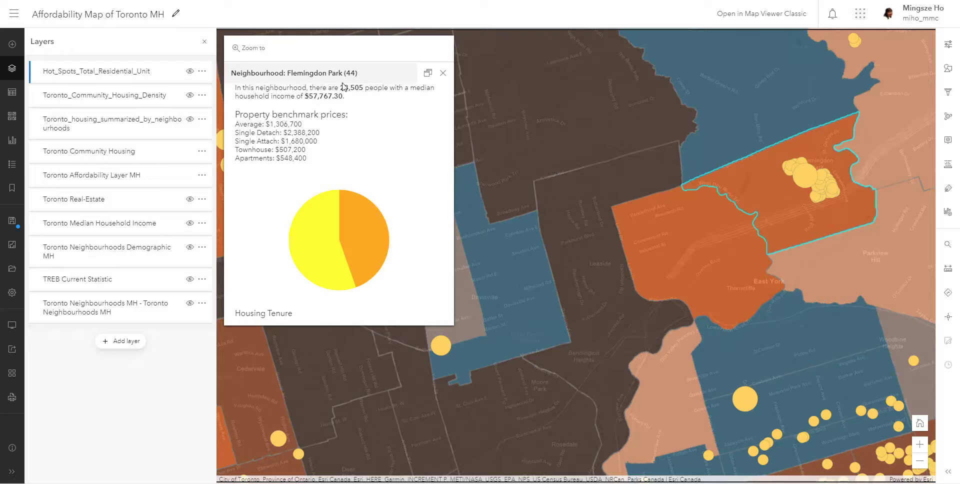
Step: Zoom out over central Toronto and reopen the affordability map in Map Viewer Classic
{"action": "scroll", "coordinate": [683, 269], "scroll_direction": "down", "scroll_amount": 3}
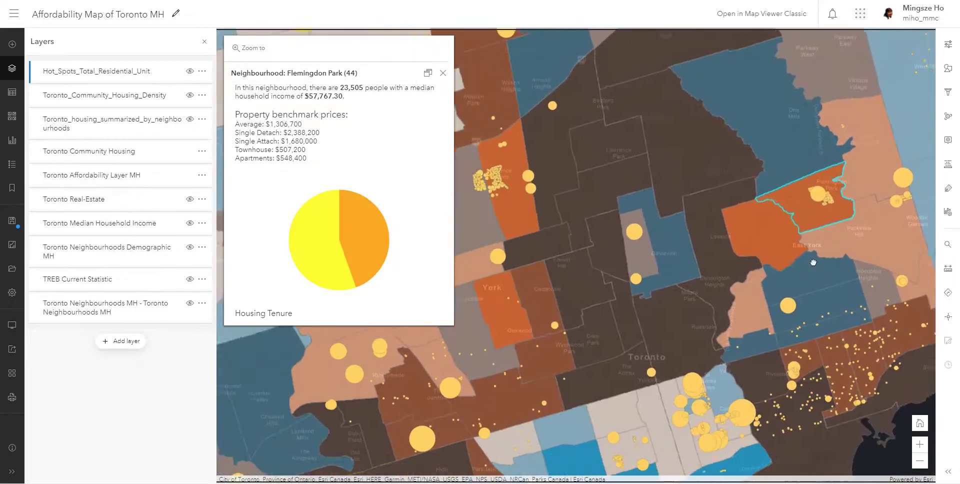
{"action": "scroll", "coordinate": [741, 261], "scroll_direction": "down", "scroll_amount": 2}
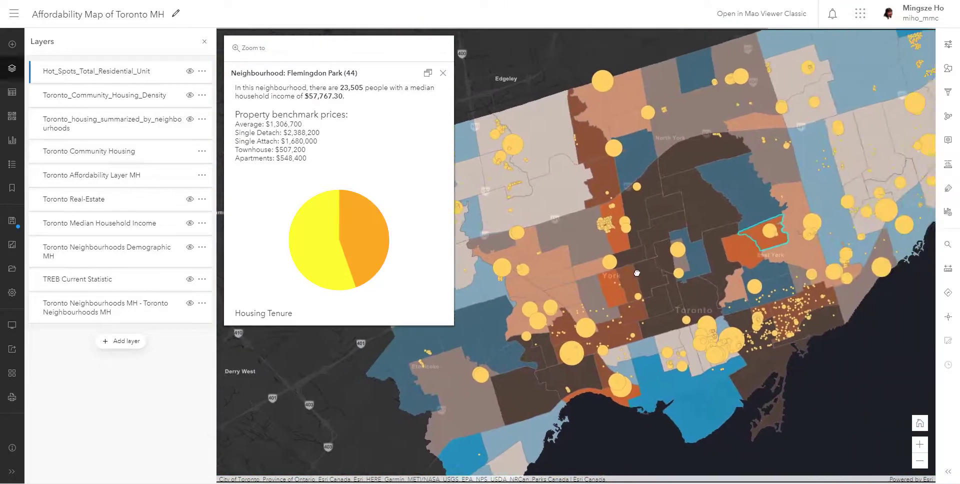
{"action": "left_click_drag", "start_coordinate": [637, 272], "coordinate": [600, 273]}
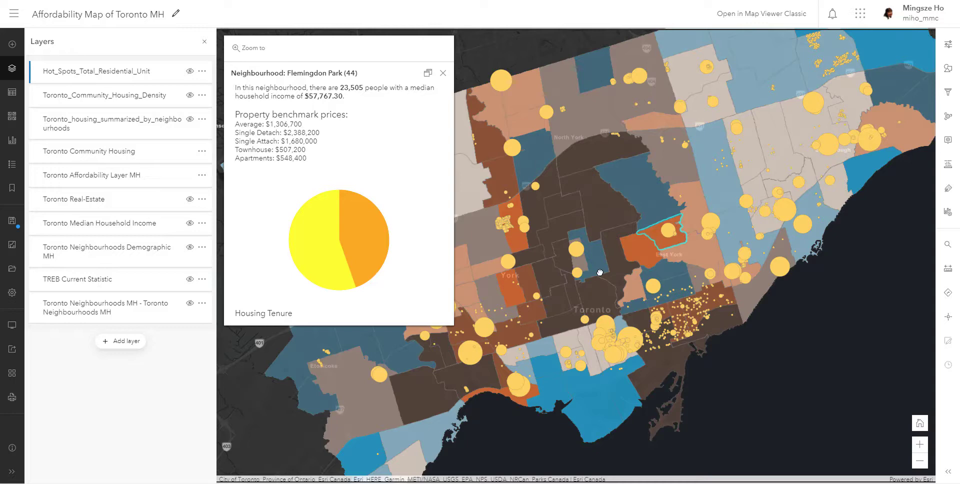
{"action": "left_click_drag", "start_coordinate": [590, 277], "coordinate": [586, 283]}
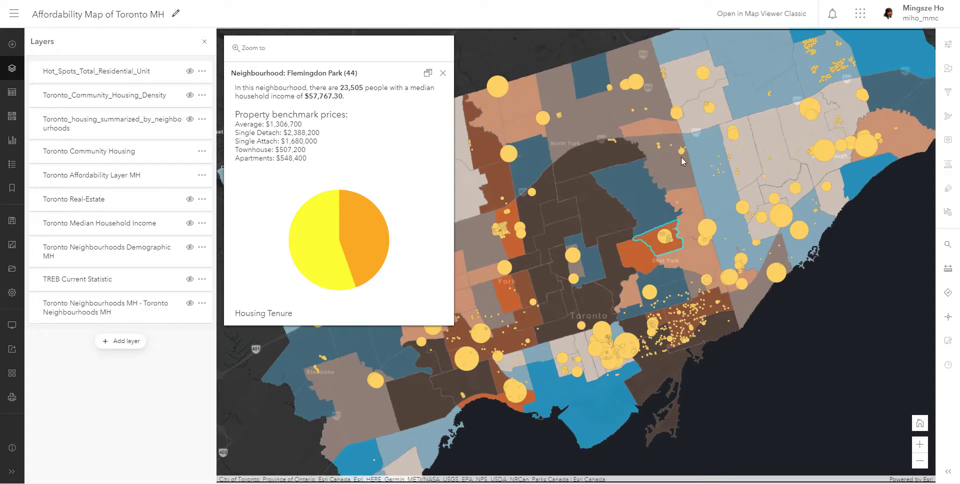
{"action": "left_click", "coordinate": [777, 22]}
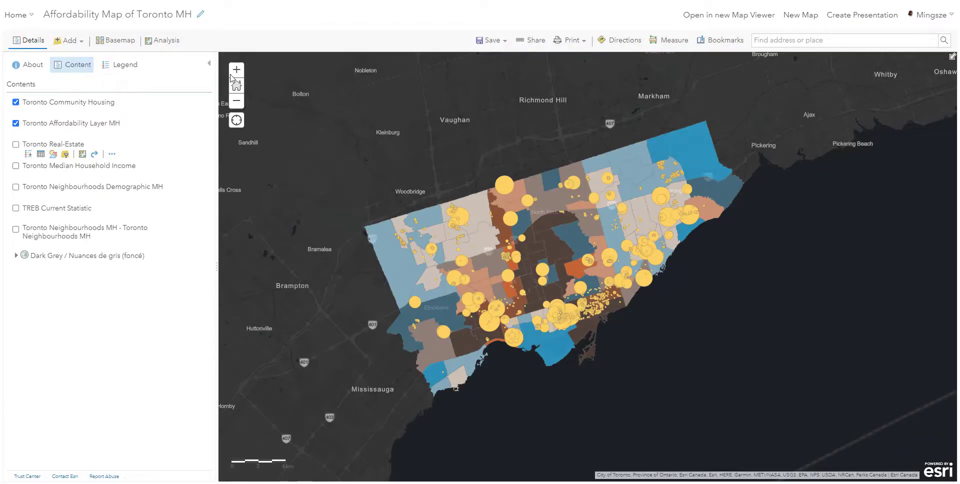
Step: Start a Summarize Within analysis from the Summarize Data analysis tools
{"action": "left_click", "coordinate": [168, 46]}
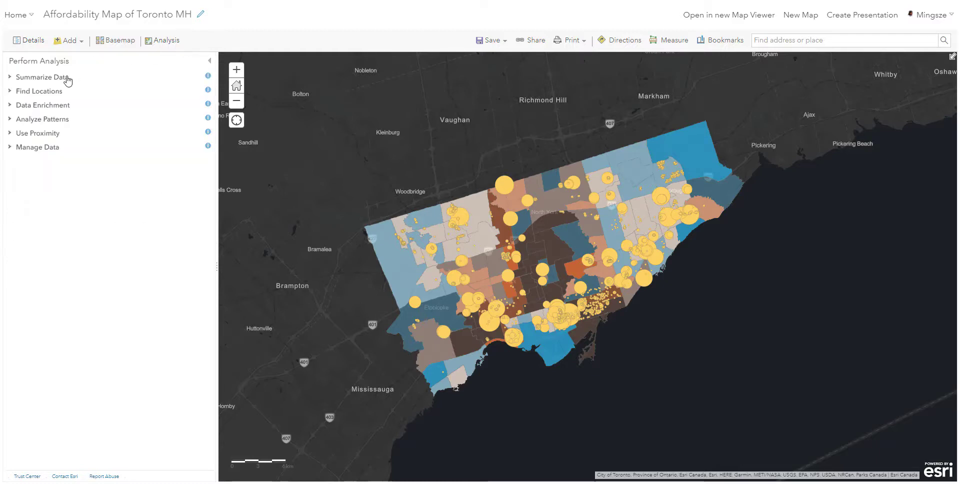
{"action": "left_click", "coordinate": [67, 77]}
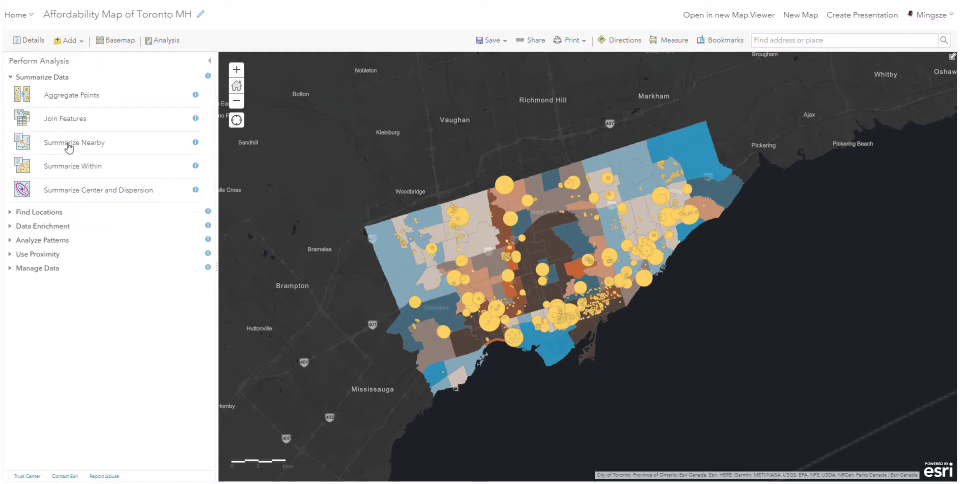
{"action": "left_click", "coordinate": [74, 172]}
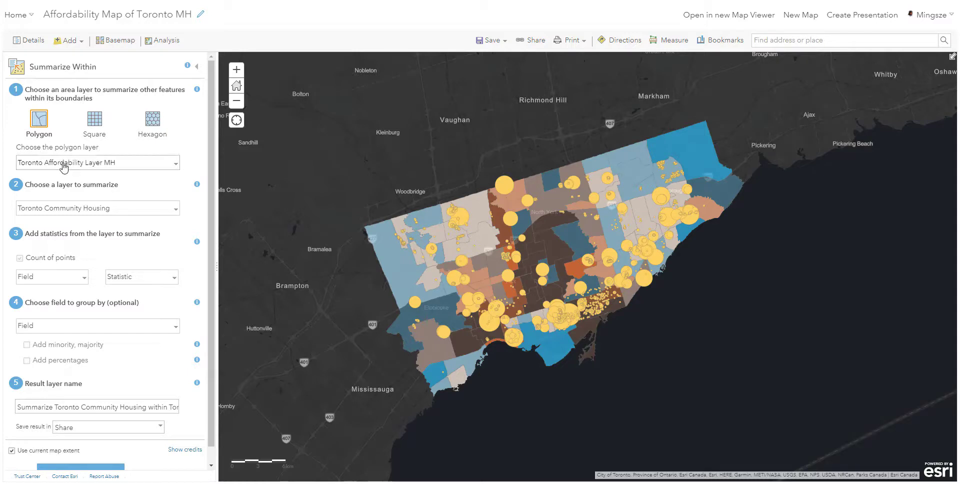
Step: Keep Toronto Affordability Layer MH as the polygon layer and add a Sum of Total Residential Unit statistic
{"action": "left_click", "coordinate": [64, 165]}
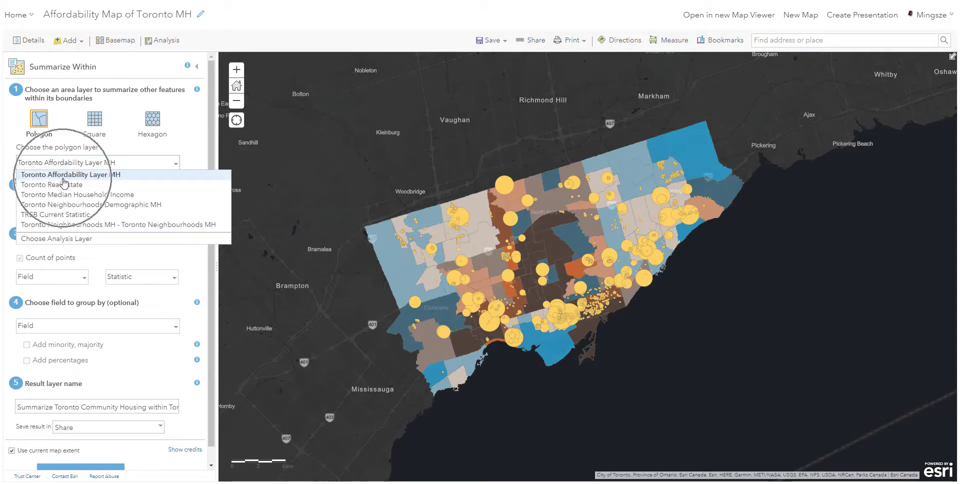
{"action": "left_click", "coordinate": [191, 149]}
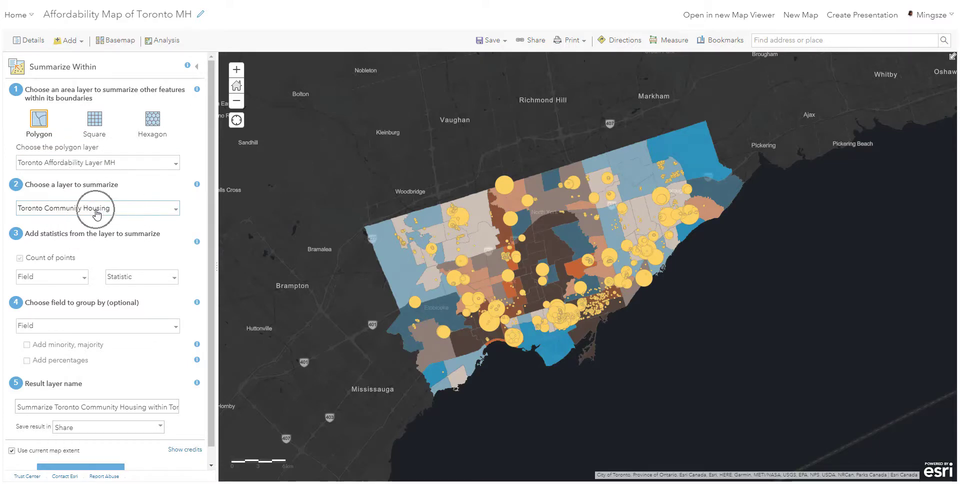
{"action": "scroll", "coordinate": [89, 248], "scroll_direction": "down", "scroll_amount": 1}
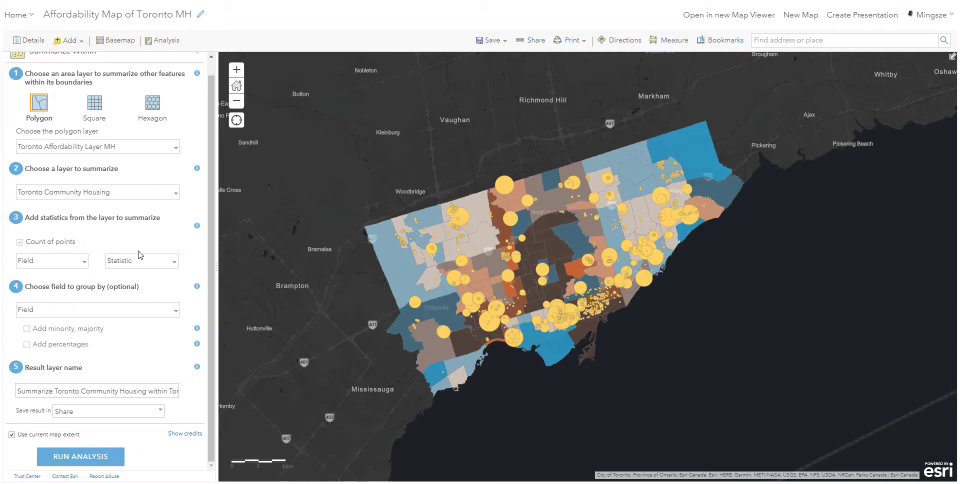
{"action": "left_click", "coordinate": [85, 263]}
{"action": "left_click", "coordinate": [70, 343]}
{"action": "left_click", "coordinate": [146, 264]}
{"action": "left_click", "coordinate": [120, 283]}
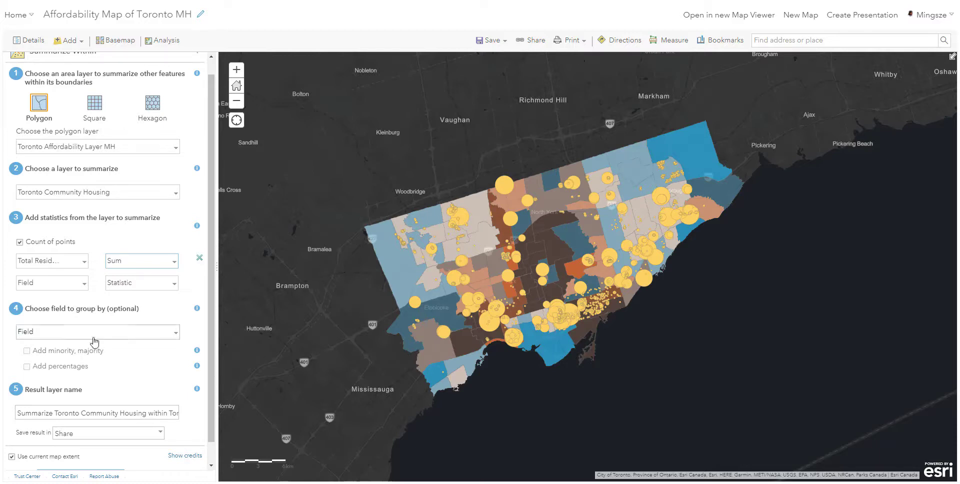
Step: Leave the results ungrouped, confirm the output options, and return to the new Map Viewer
{"action": "scroll", "coordinate": [95, 339], "scroll_direction": "down", "scroll_amount": 1}
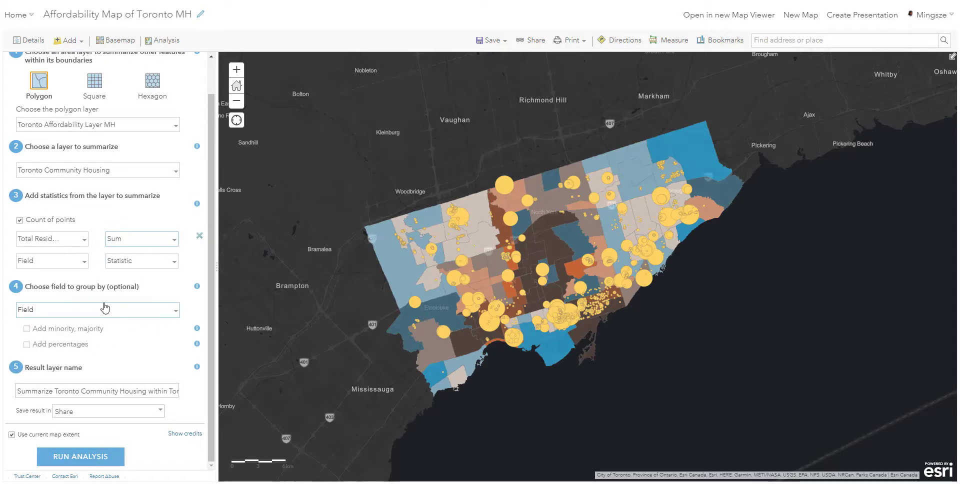
{"action": "left_click", "coordinate": [105, 308]}
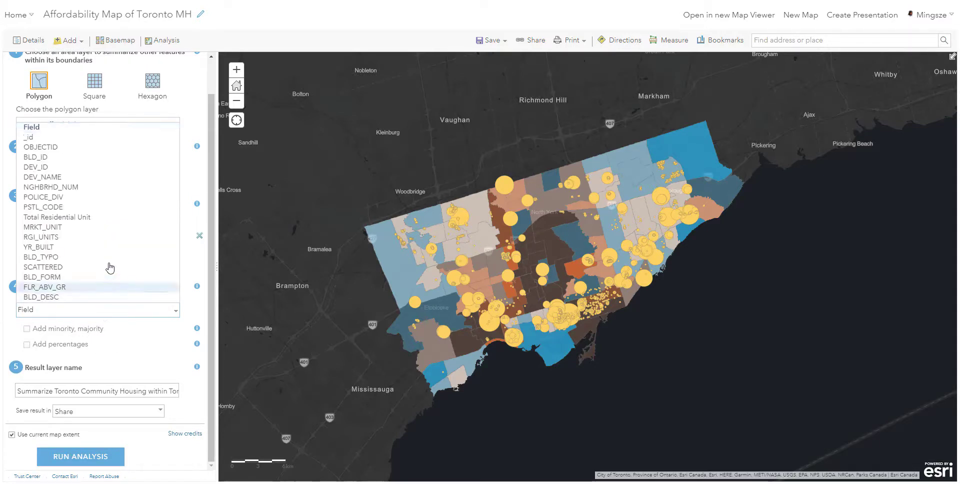
{"action": "left_click", "coordinate": [14, 347]}
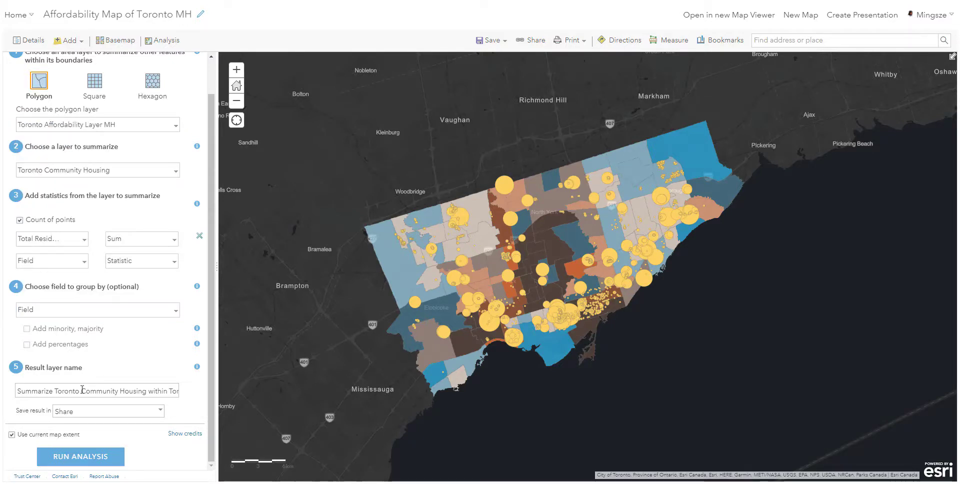
{"action": "left_click", "coordinate": [75, 412]}
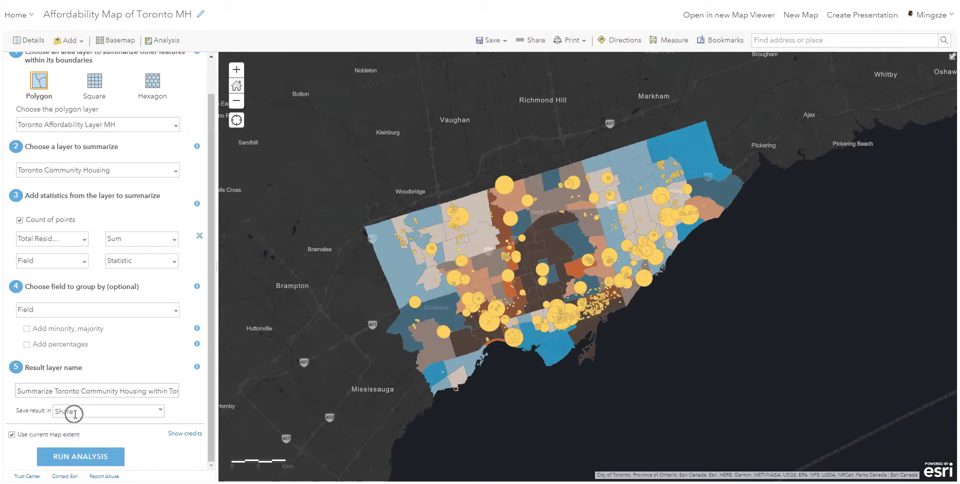
{"action": "left_click", "coordinate": [68, 435]}
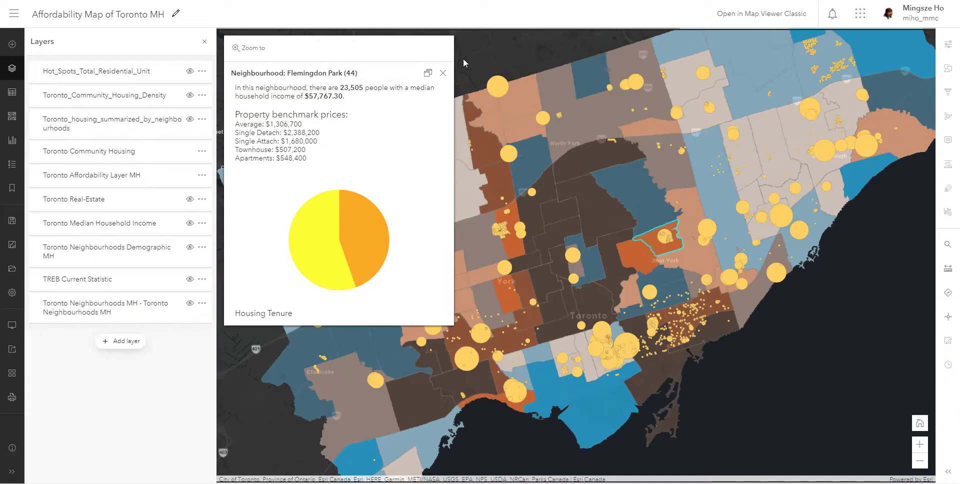
Step: Close the Flemingdon Park popup, hide the affordability fill, and open the summarized layer's properties
{"action": "left_click", "coordinate": [442, 73]}
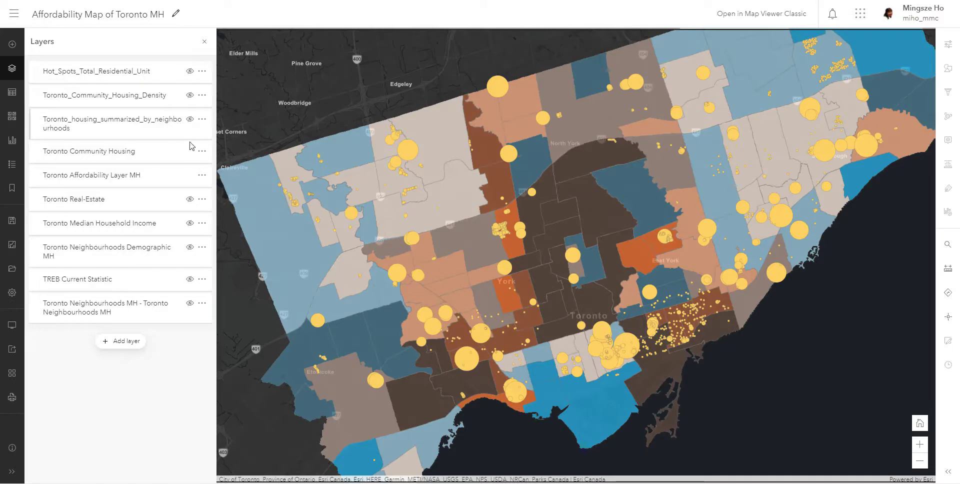
{"action": "left_click", "coordinate": [190, 119]}
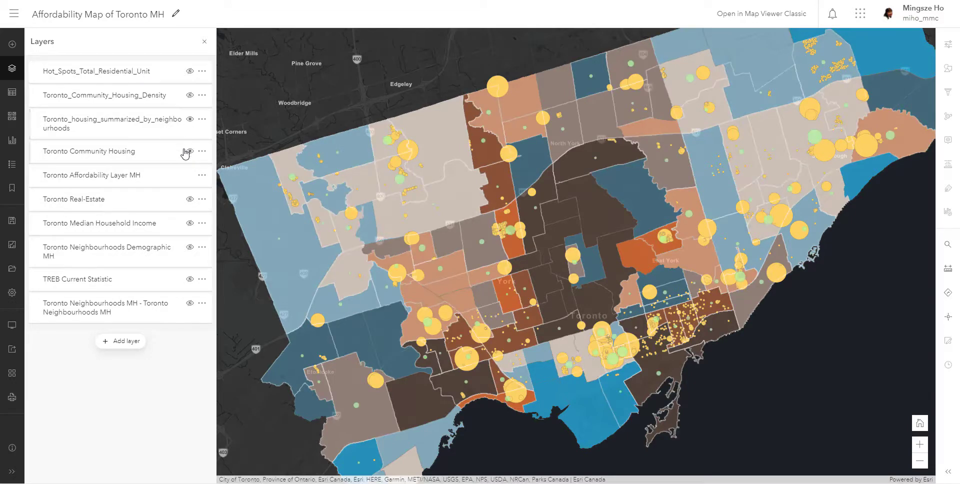
{"action": "left_click", "coordinate": [190, 176]}
{"action": "scroll", "coordinate": [496, 236], "scroll_direction": "down", "scroll_amount": 2}
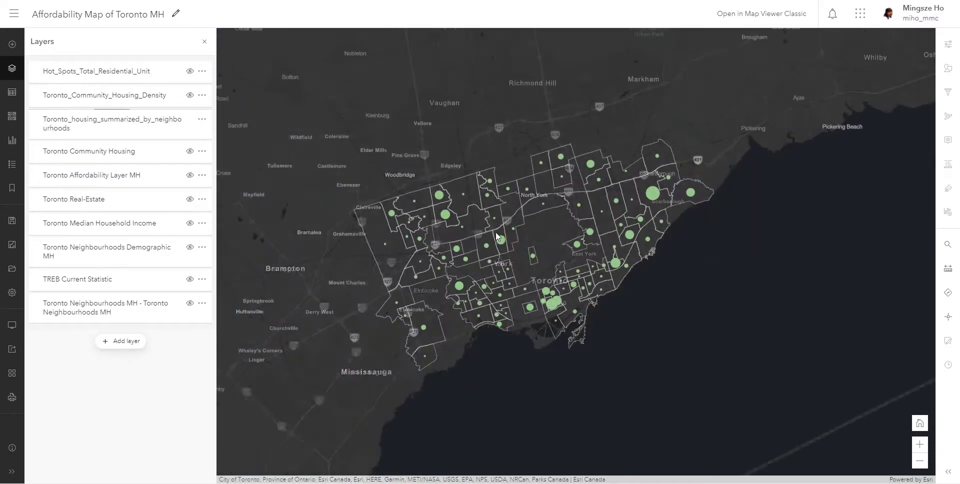
{"action": "scroll", "coordinate": [496, 235], "scroll_direction": "up", "scroll_amount": 2}
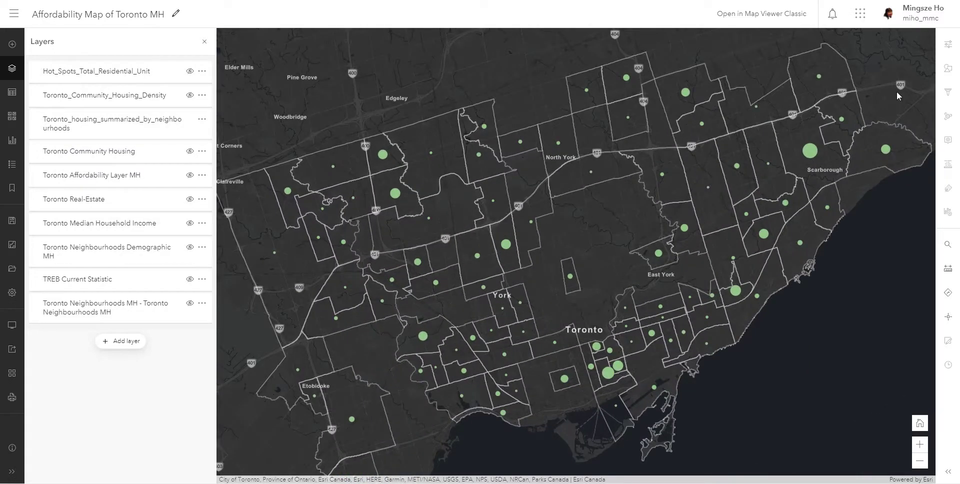
{"action": "left_click", "coordinate": [129, 126]}
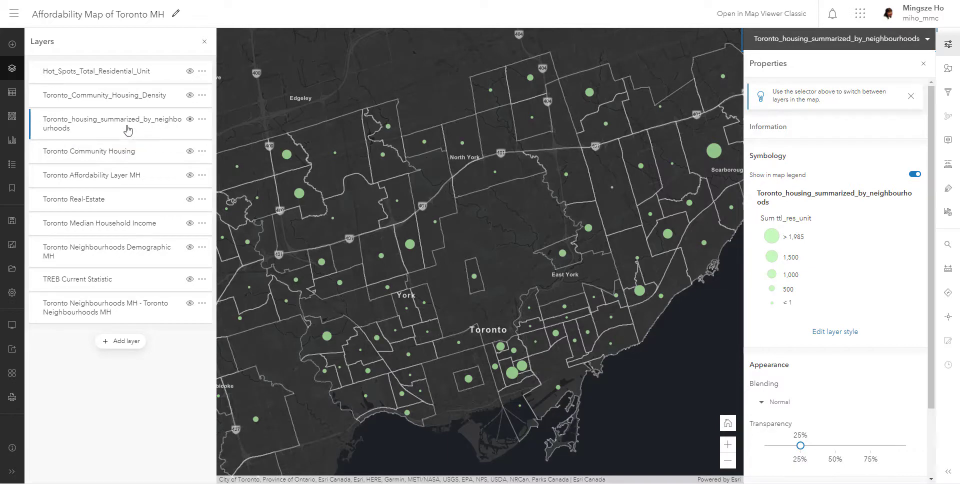
Step: Inspect the summarized layer's 'Count of Points is not 0' filter and cancel it unchanged
{"action": "scroll", "coordinate": [515, 190], "scroll_direction": "down", "scroll_amount": 1}
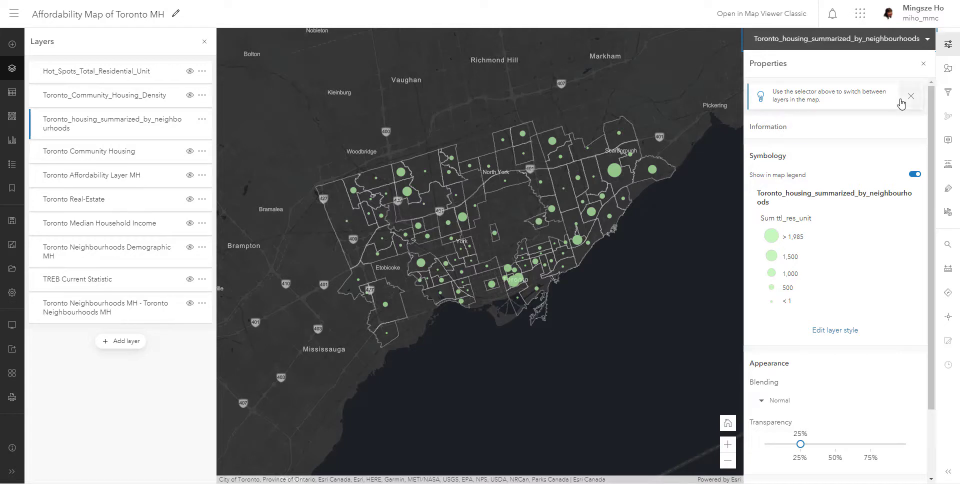
{"action": "left_click", "coordinate": [943, 96]}
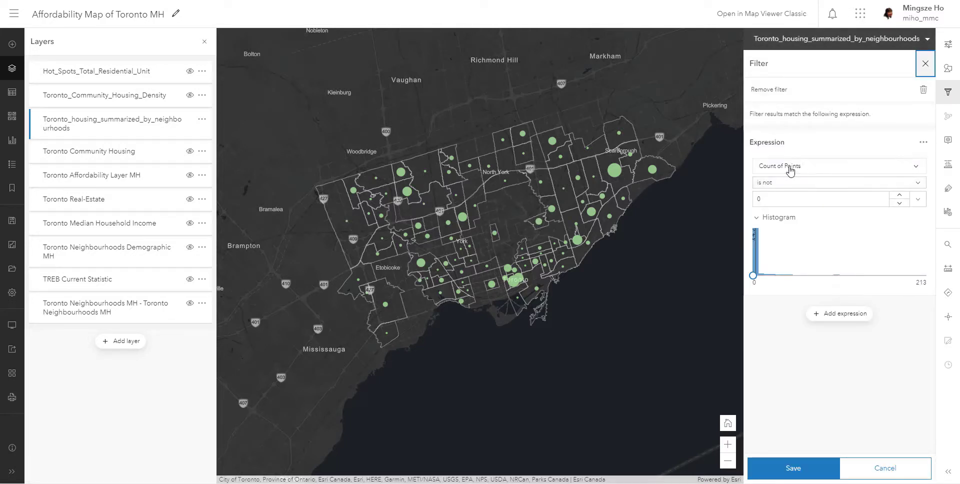
{"action": "left_click", "coordinate": [790, 171]}
{"action": "left_click", "coordinate": [903, 467]}
{"action": "scroll", "coordinate": [640, 246], "scroll_direction": "up", "scroll_amount": 2}
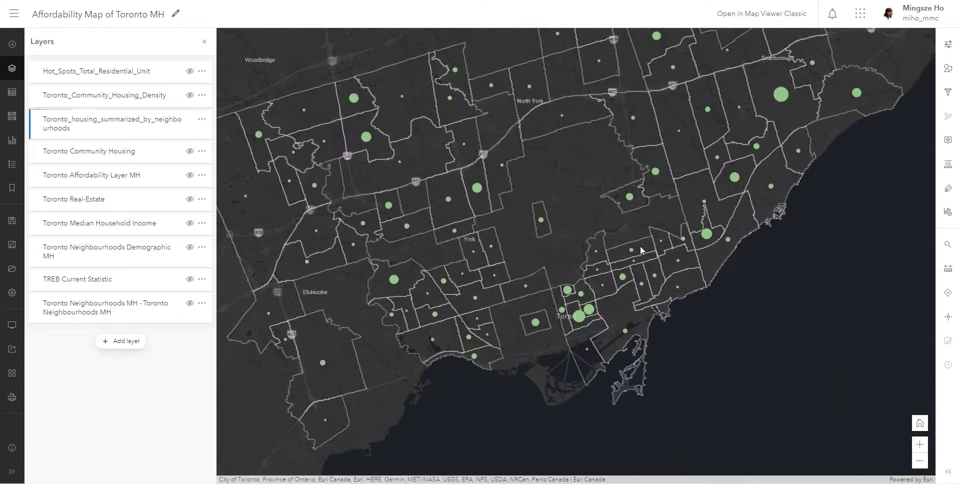
Step: Zoom out from the river street view and pan to show all Toronto, including North York
{"action": "left_click_drag", "start_coordinate": [632, 231], "coordinate": [654, 303]}
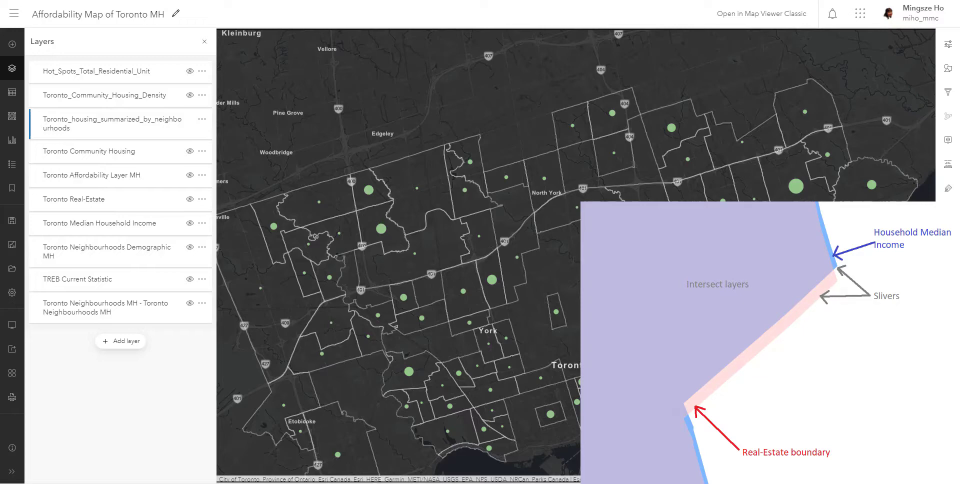
{"action": "scroll", "coordinate": [478, 238], "scroll_direction": "up", "scroll_amount": 4}
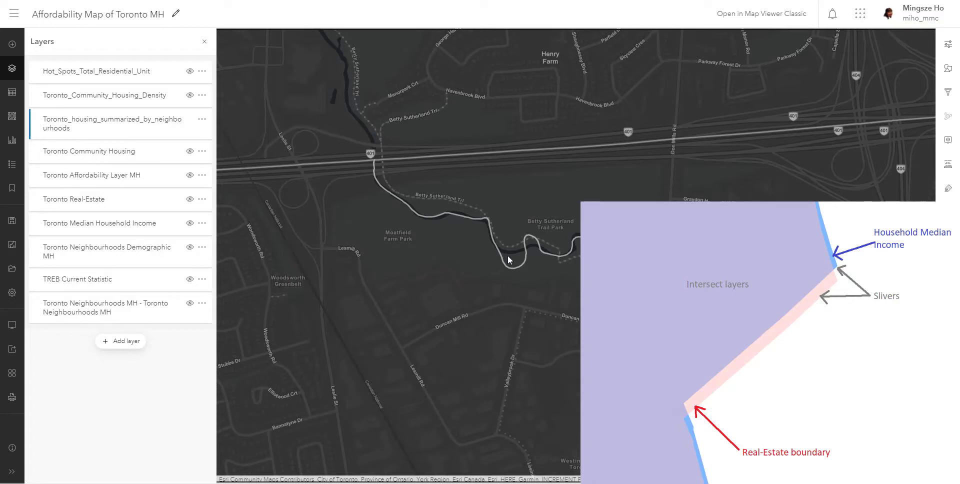
{"action": "scroll", "coordinate": [507, 249], "scroll_direction": "up", "scroll_amount": 2}
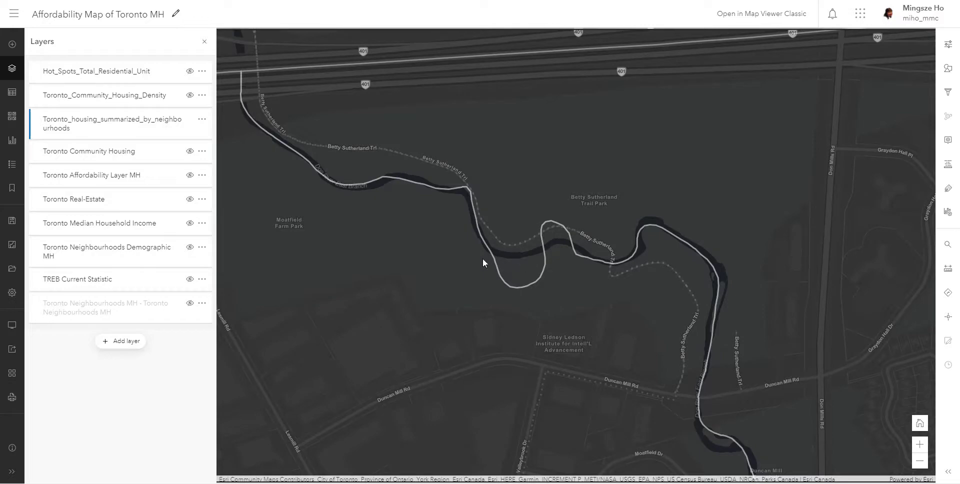
{"action": "scroll", "coordinate": [500, 246], "scroll_direction": "down", "scroll_amount": 2}
{"action": "scroll", "coordinate": [501, 245], "scroll_direction": "down", "scroll_amount": 1}
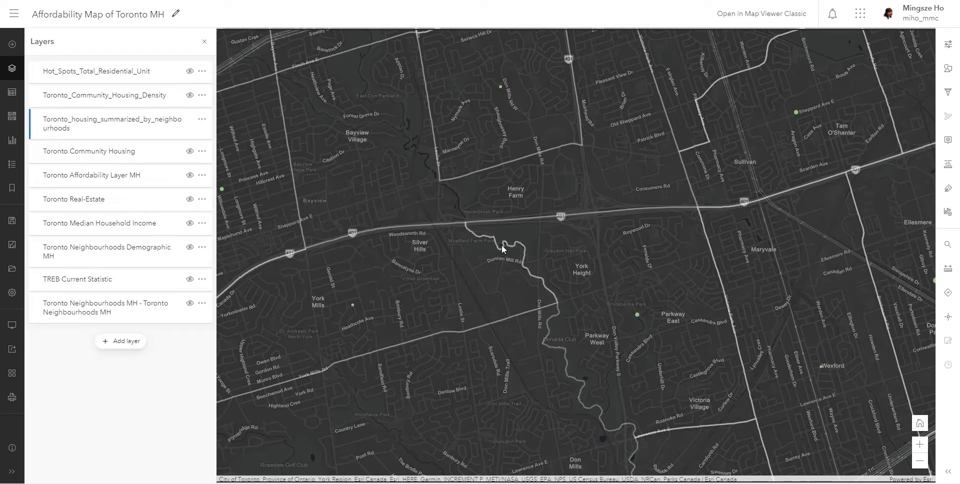
{"action": "left_click_drag", "start_coordinate": [616, 236], "coordinate": [631, 236]}
{"action": "scroll", "coordinate": [631, 235], "scroll_direction": "down", "scroll_amount": 3}
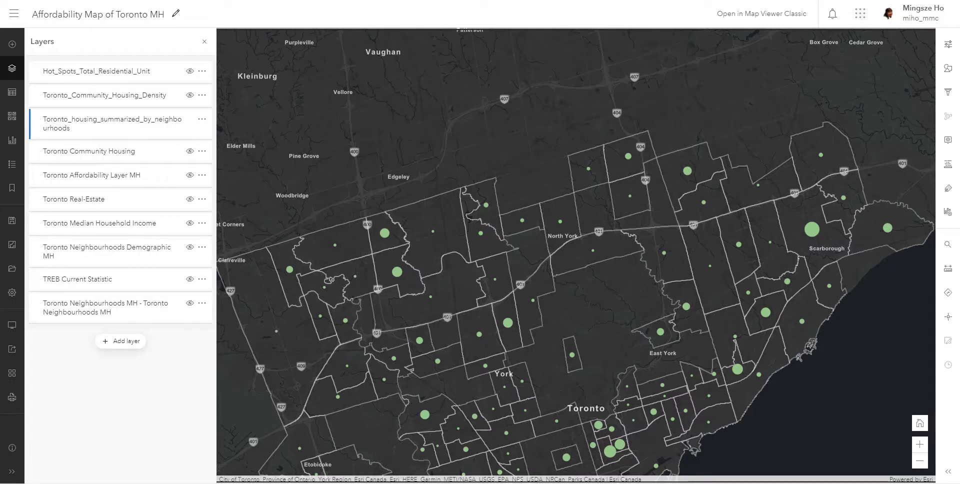
{"action": "left_click", "coordinate": [948, 92]}
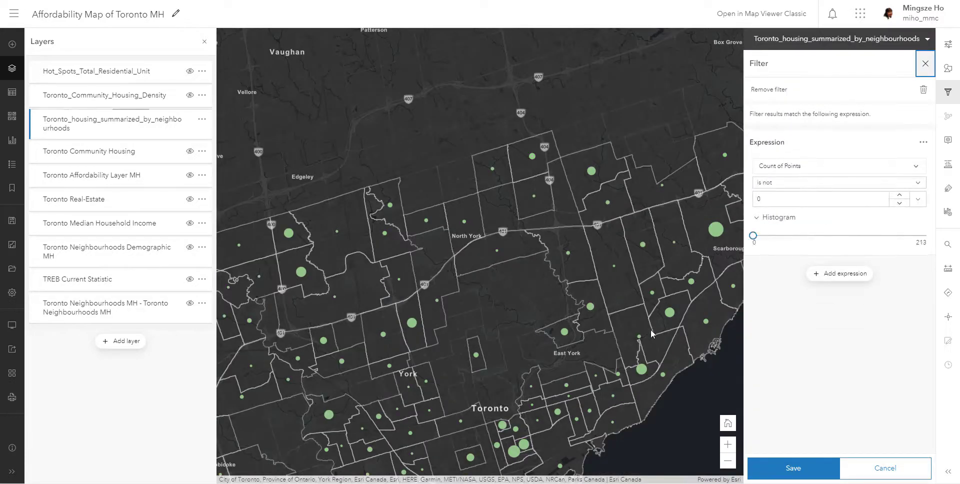
{"action": "left_click_drag", "start_coordinate": [653, 264], "coordinate": [684, 199]}
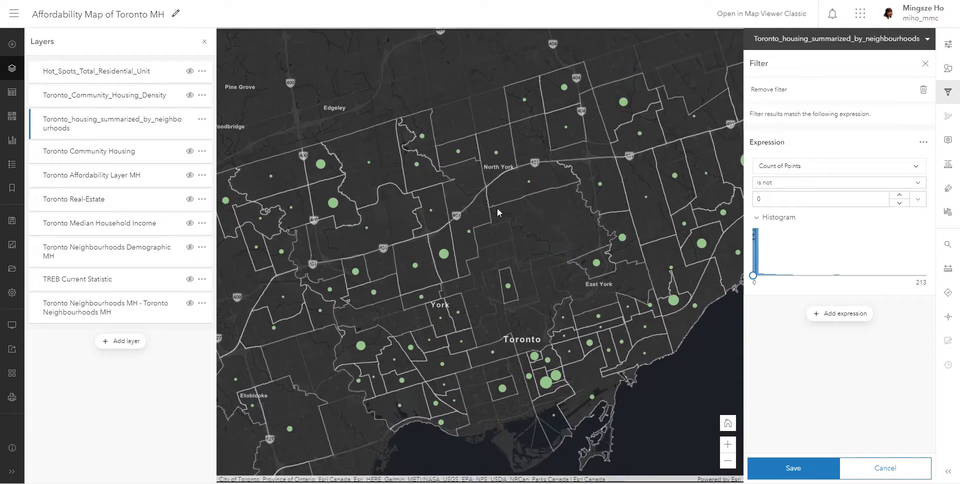
{"action": "left_click", "coordinate": [874, 468]}
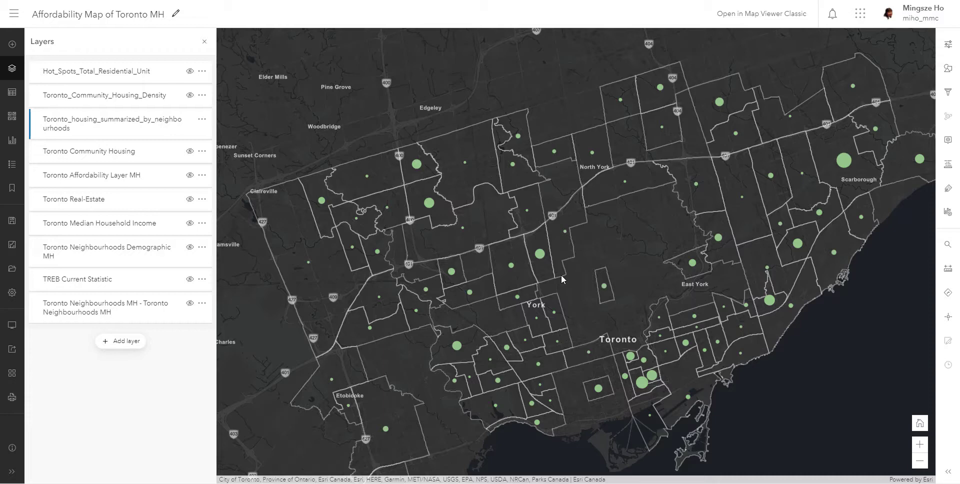
{"action": "scroll", "coordinate": [553, 231], "scroll_direction": "down", "scroll_amount": 2}
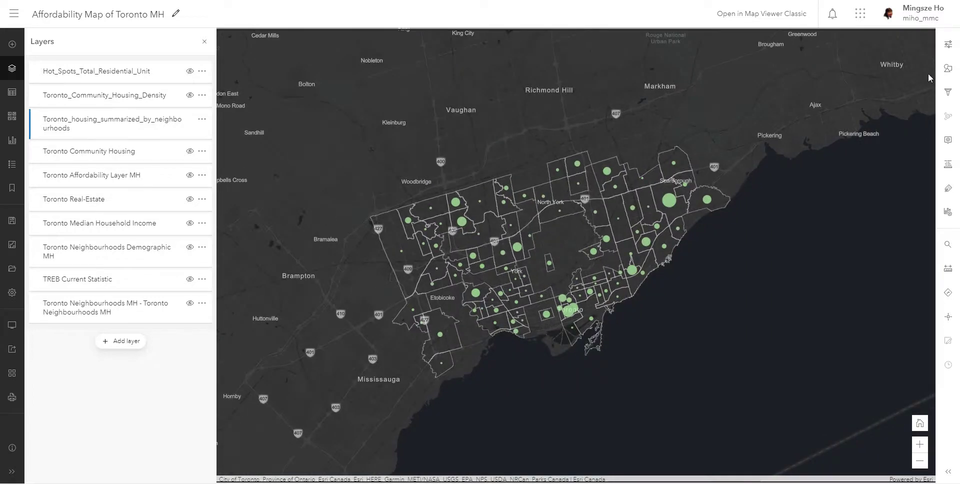
Step: Open the summary layer's Styles (Counts and Amounts size), then inspect and close the Woburn popup
{"action": "left_click", "coordinate": [948, 68]}
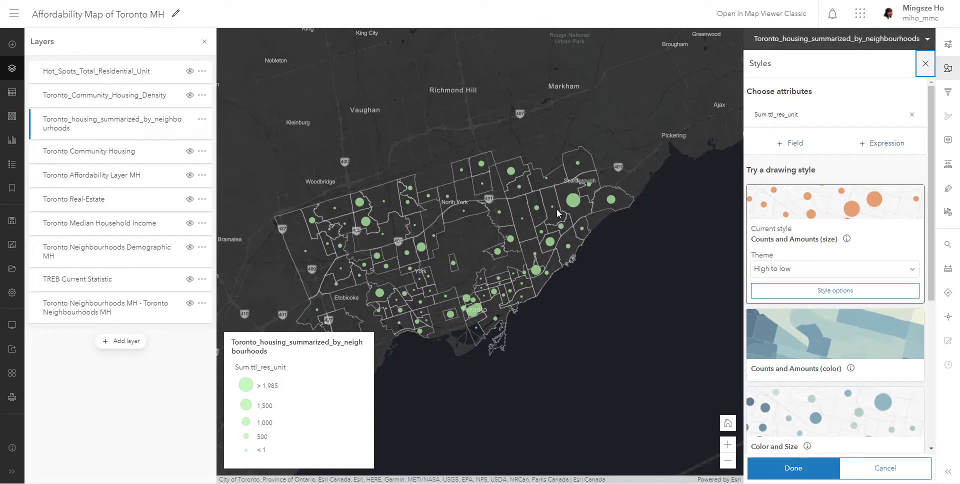
{"action": "left_click", "coordinate": [578, 211]}
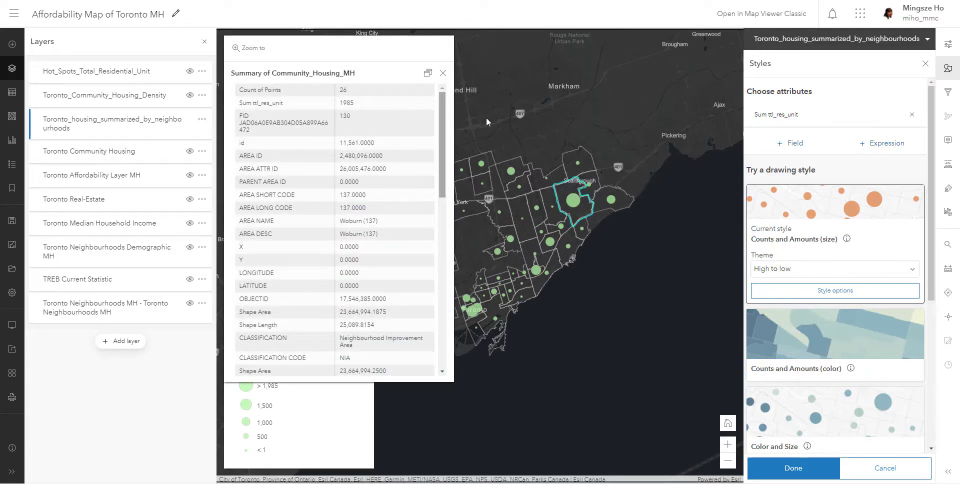
{"action": "scroll", "coordinate": [353, 200], "scroll_direction": "down", "scroll_amount": 3}
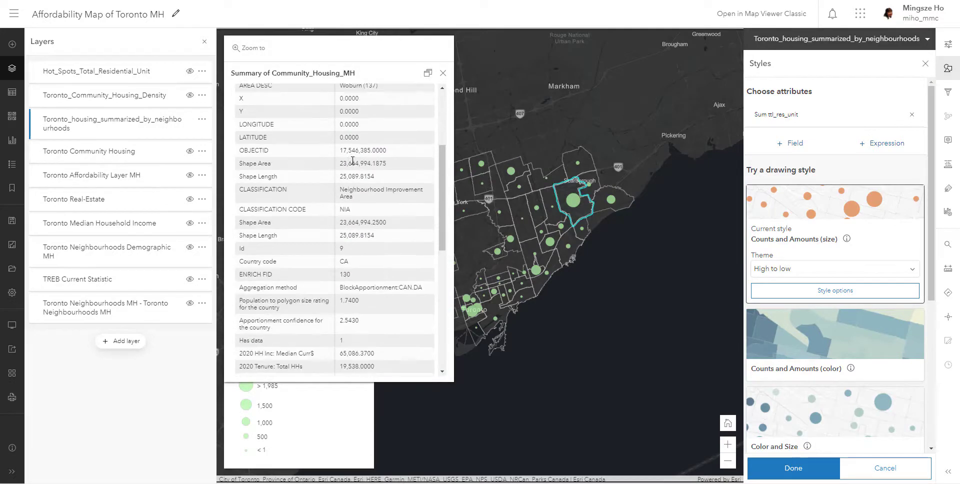
{"action": "scroll", "coordinate": [356, 205], "scroll_direction": "up", "scroll_amount": 3}
{"action": "key", "text": "ctrl"}
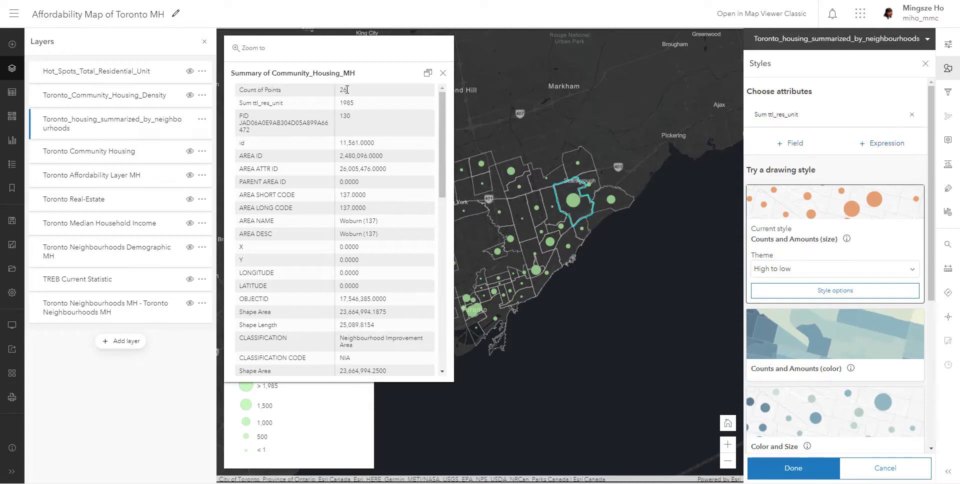
{"action": "left_click", "coordinate": [353, 106]}
{"action": "left_click", "coordinate": [443, 73]}
{"action": "left_click_drag", "start_coordinate": [397, 146], "coordinate": [488, 129]}
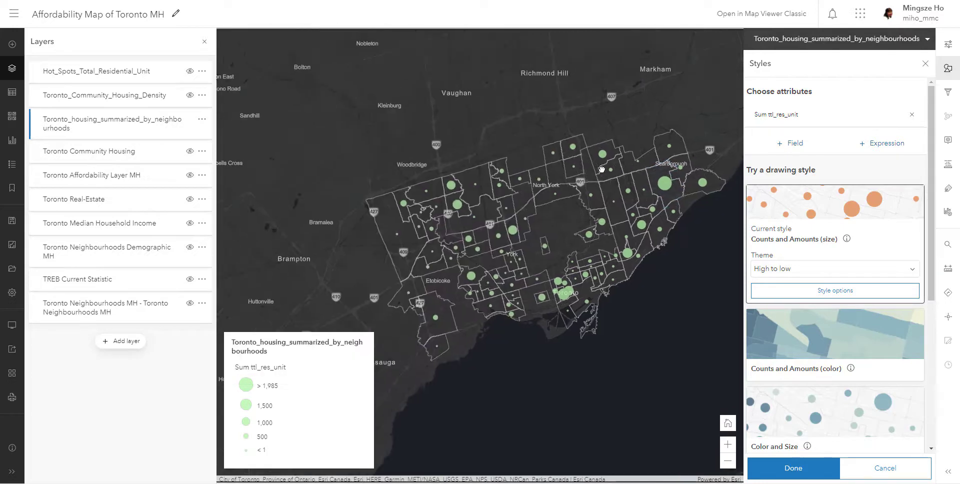
{"action": "scroll", "coordinate": [575, 290], "scroll_direction": "up", "scroll_amount": 2}
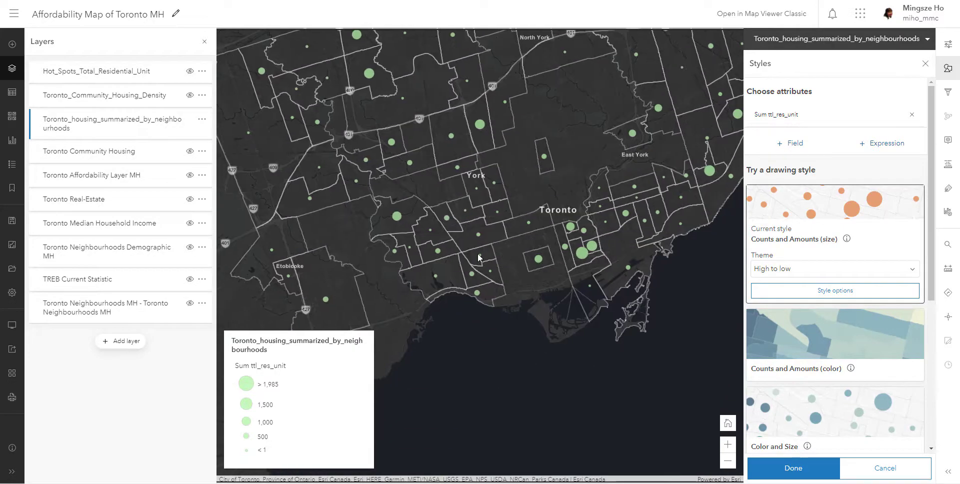
{"action": "scroll", "coordinate": [567, 233], "scroll_direction": "up", "scroll_amount": 2}
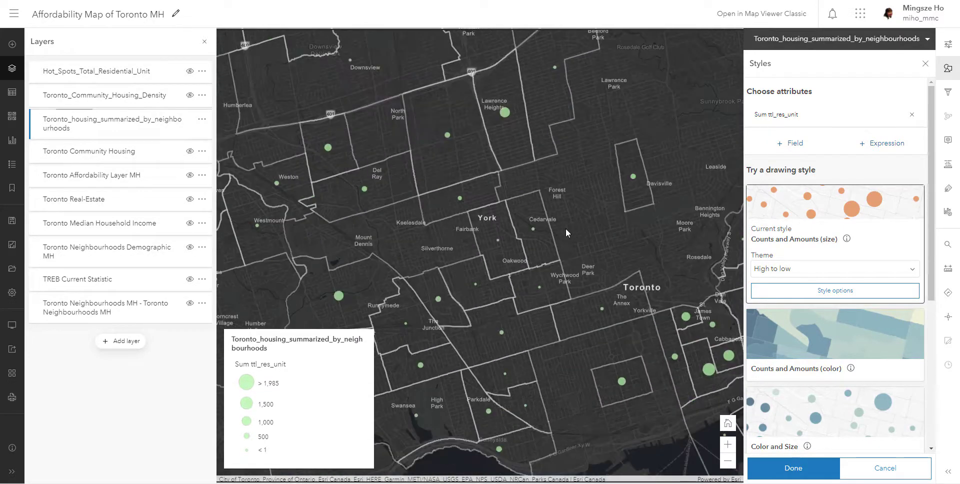
{"action": "left_click_drag", "start_coordinate": [567, 232], "coordinate": [505, 259]}
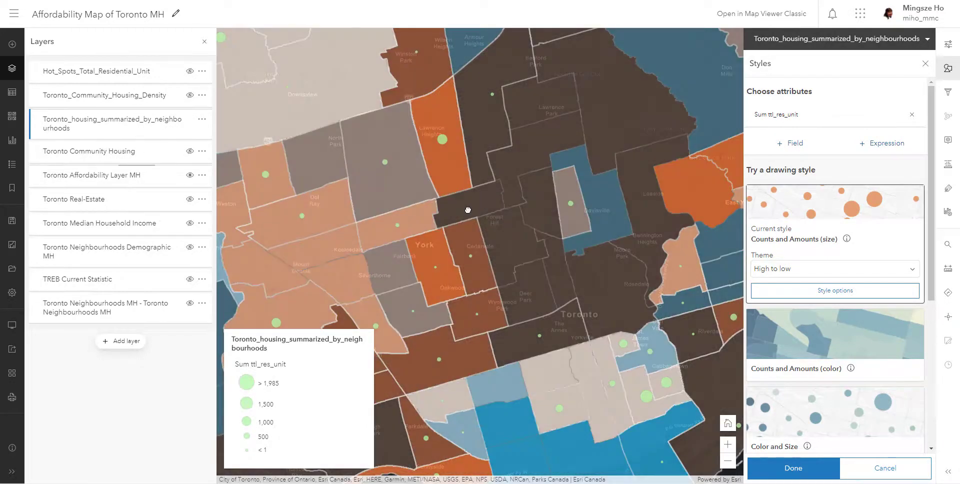
Step: Centre Toronto and review the Summarize Within group-by field list without choosing a field
{"action": "scroll", "coordinate": [467, 210], "scroll_direction": "down", "scroll_amount": 2}
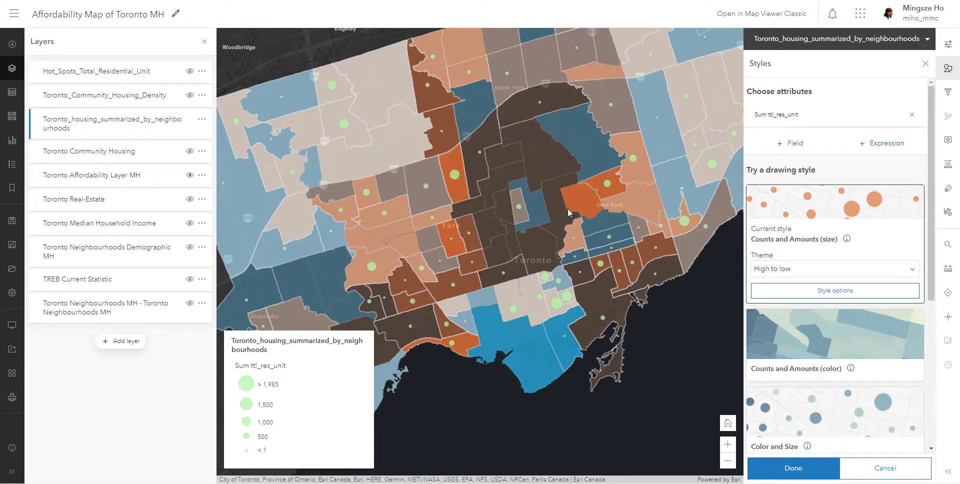
{"action": "scroll", "coordinate": [620, 273], "scroll_direction": "down", "scroll_amount": 2}
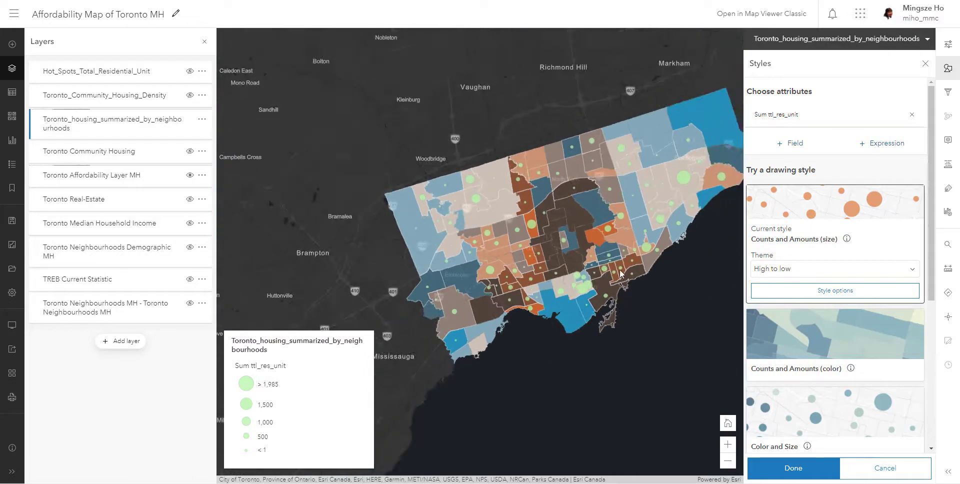
{"action": "left_click_drag", "start_coordinate": [620, 273], "coordinate": [575, 274]}
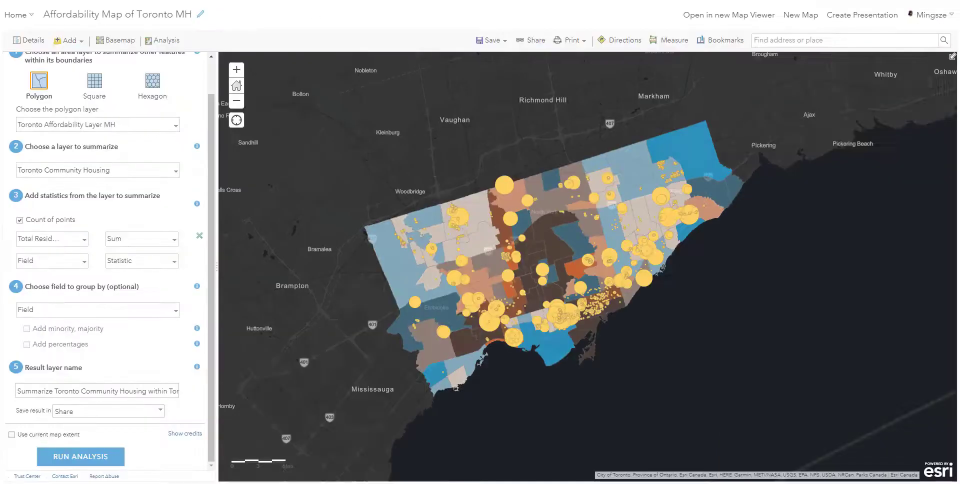
{"action": "left_click", "coordinate": [134, 310]}
{"action": "left_click", "coordinate": [176, 165]}
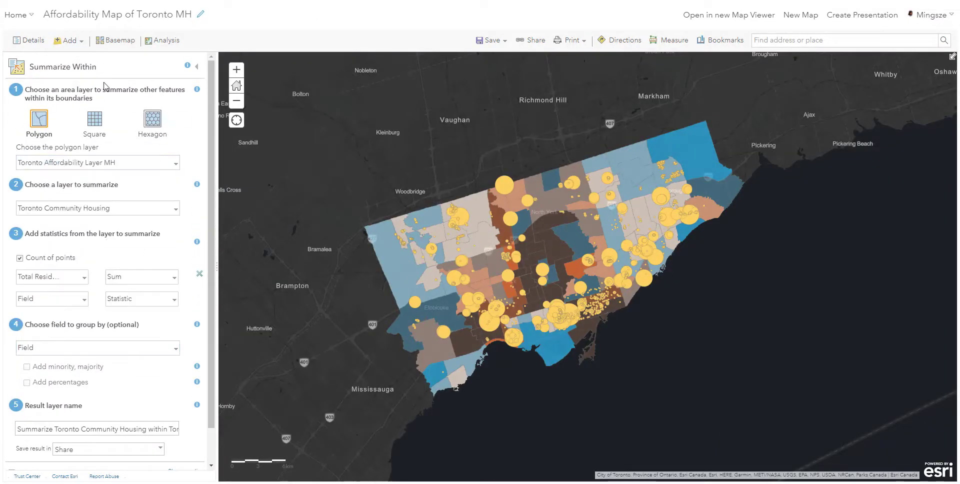
Step: Return to the analysis tools and start Calculate Density from Analyze Patterns
{"action": "left_click", "coordinate": [198, 70]}
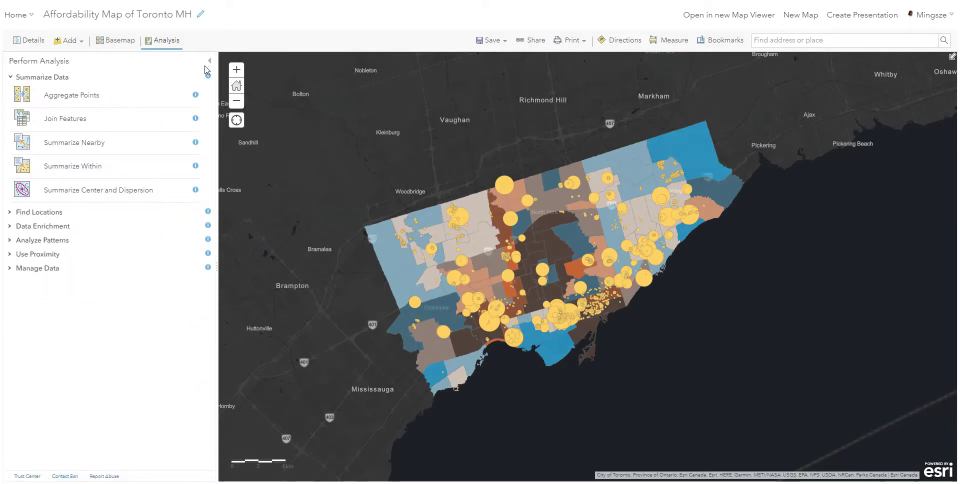
{"action": "left_click", "coordinate": [12, 77]}
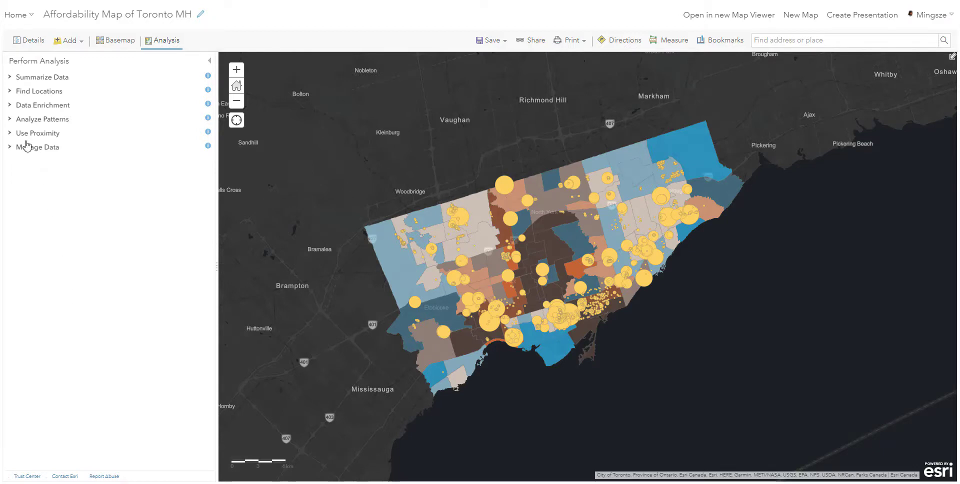
{"action": "left_click", "coordinate": [47, 120]}
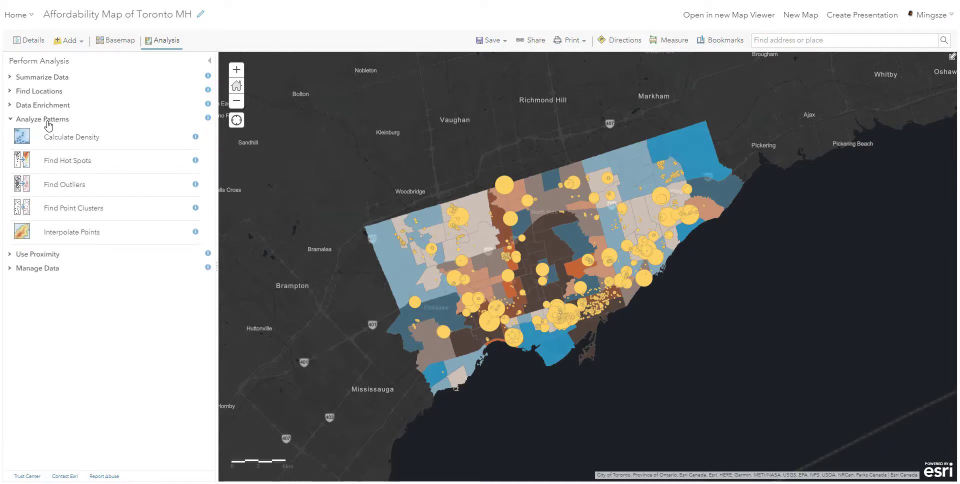
{"action": "left_click", "coordinate": [75, 141]}
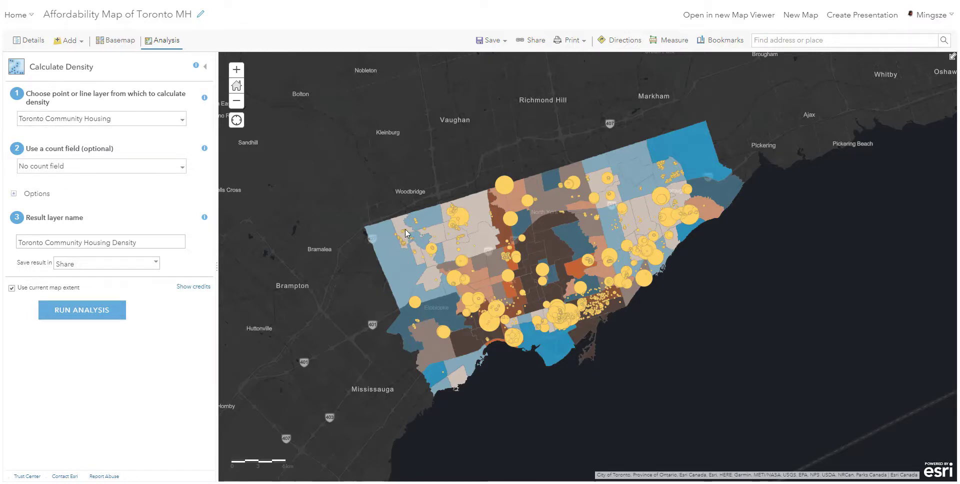
Step: Set Toronto Community Housing as input, count field Total Residential Unit, and expand the extra options
{"action": "left_click", "coordinate": [123, 121]}
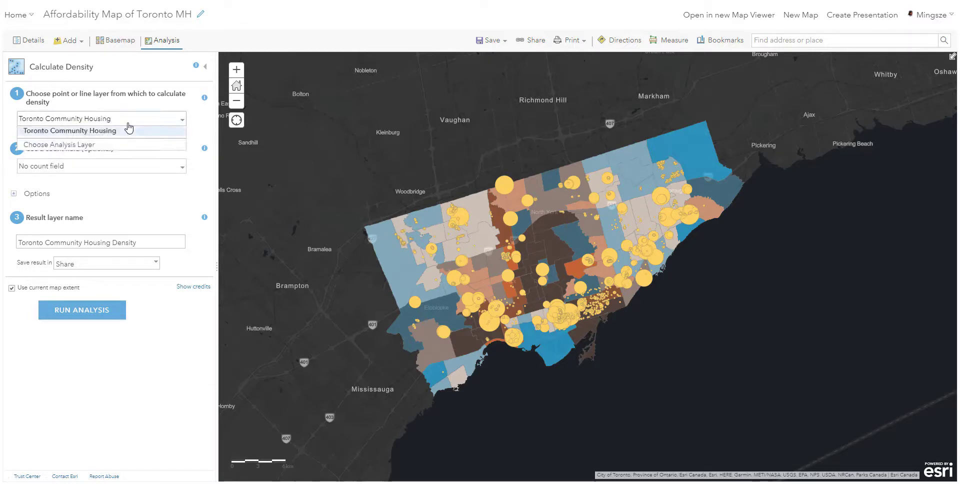
{"action": "left_click", "coordinate": [84, 101]}
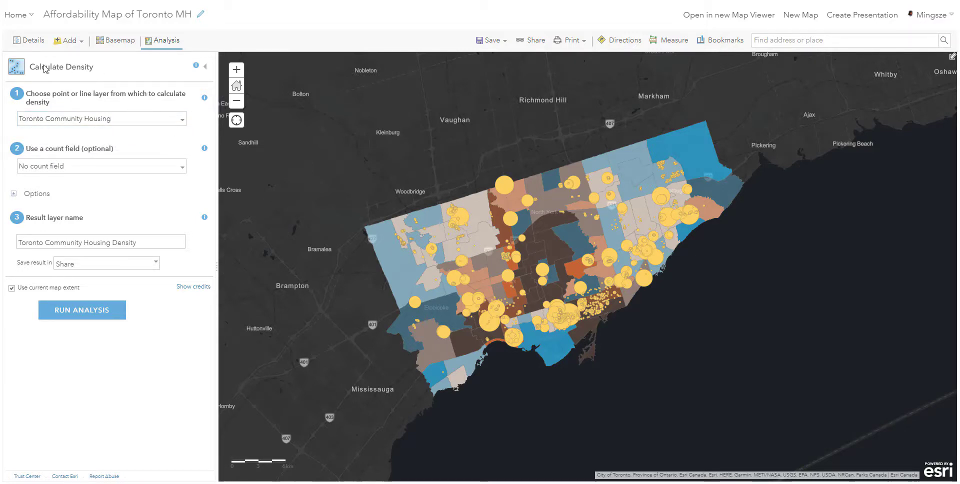
{"action": "left_click", "coordinate": [87, 122]}
{"action": "left_click", "coordinate": [70, 132]}
{"action": "left_click", "coordinate": [100, 166]}
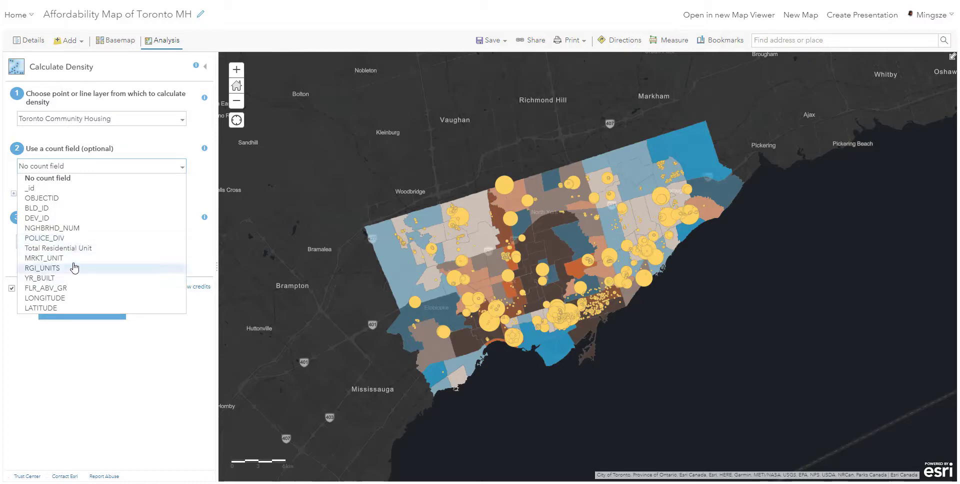
{"action": "left_click", "coordinate": [73, 248]}
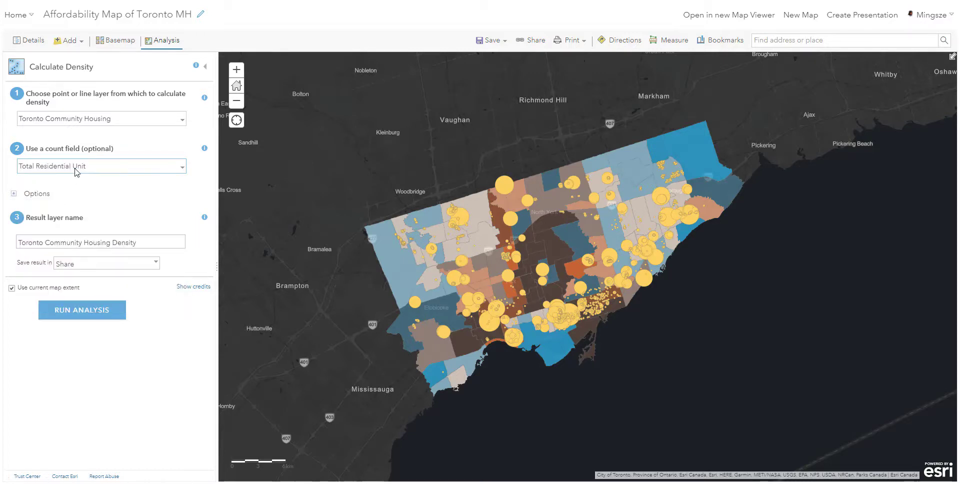
{"action": "left_click", "coordinate": [102, 242]}
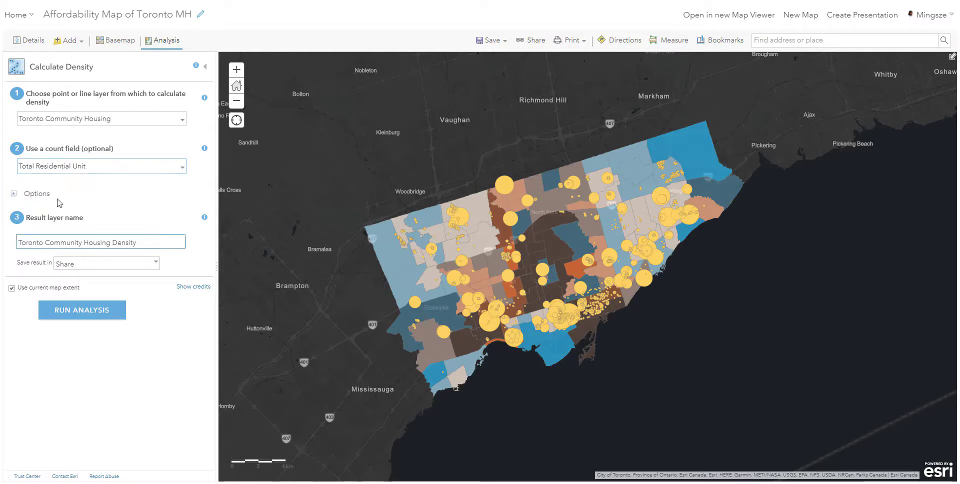
{"action": "left_click", "coordinate": [49, 197]}
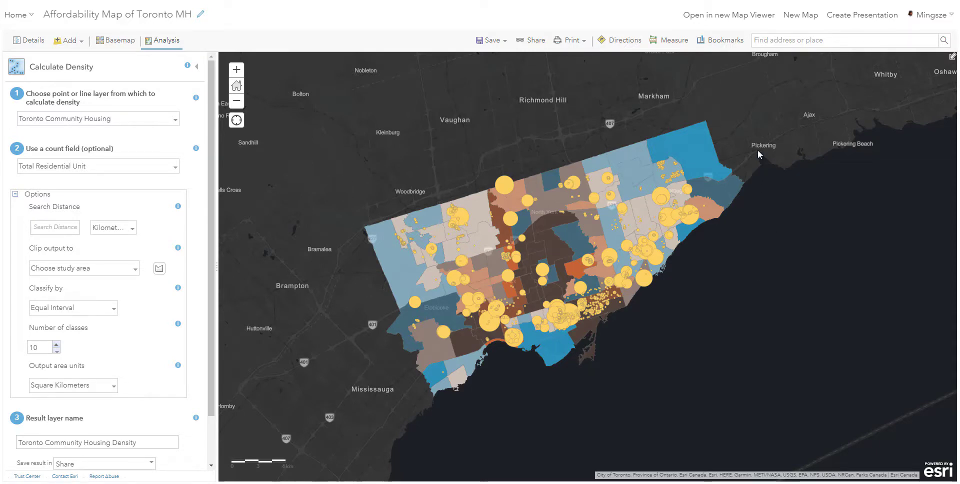
Step: Check the Calculate Density help and clip the output to Toronto Affordability Layer MH
{"action": "left_click", "coordinate": [187, 68]}
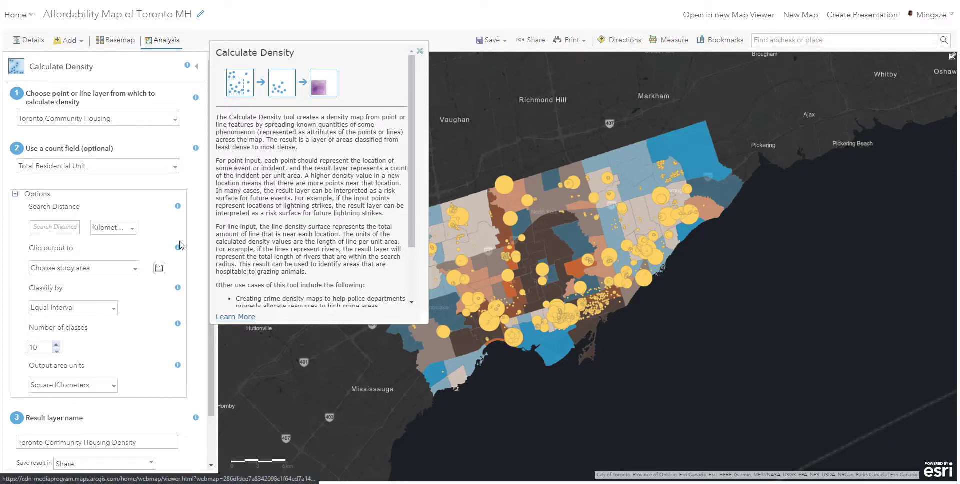
{"action": "left_click", "coordinate": [57, 270]}
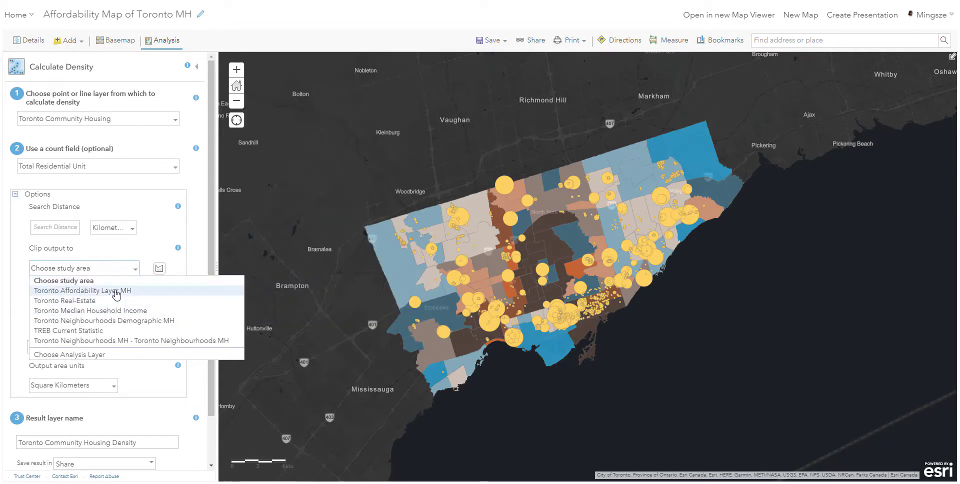
{"action": "left_click", "coordinate": [116, 293]}
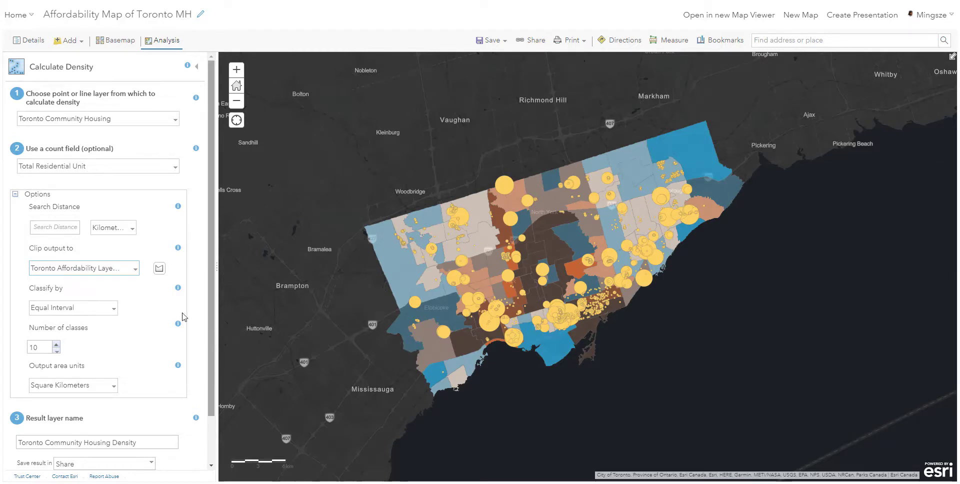
{"action": "scroll", "coordinate": [107, 300], "scroll_direction": "down", "scroll_amount": 2}
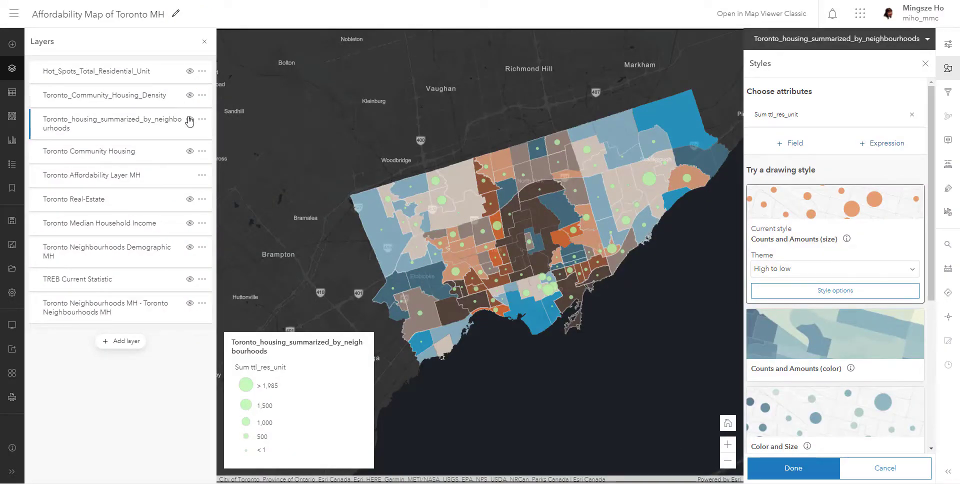
Step: Hide the neighbourhood summary circles and Toronto Affordability Layer MH, then select Toronto_Community_Housing_Density for styling
{"action": "left_click", "coordinate": [190, 119]}
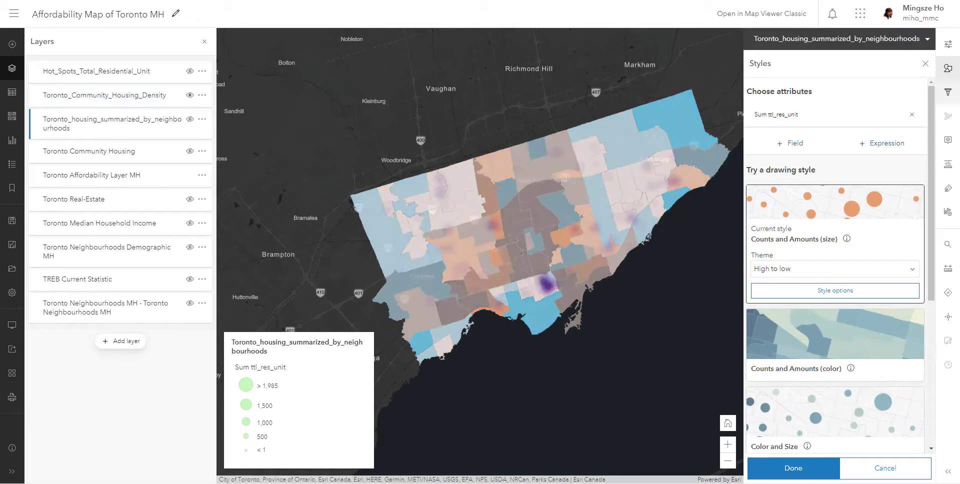
{"action": "left_click", "coordinate": [925, 64]}
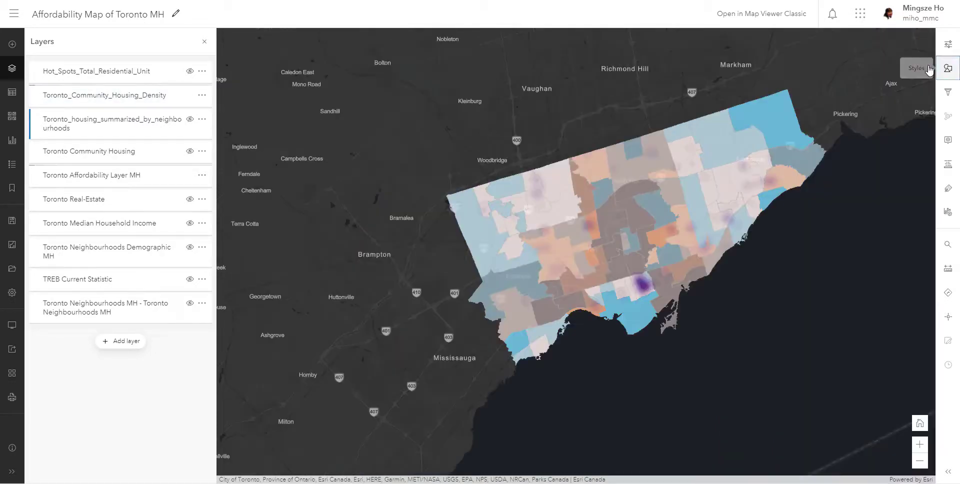
{"action": "left_click", "coordinate": [190, 175]}
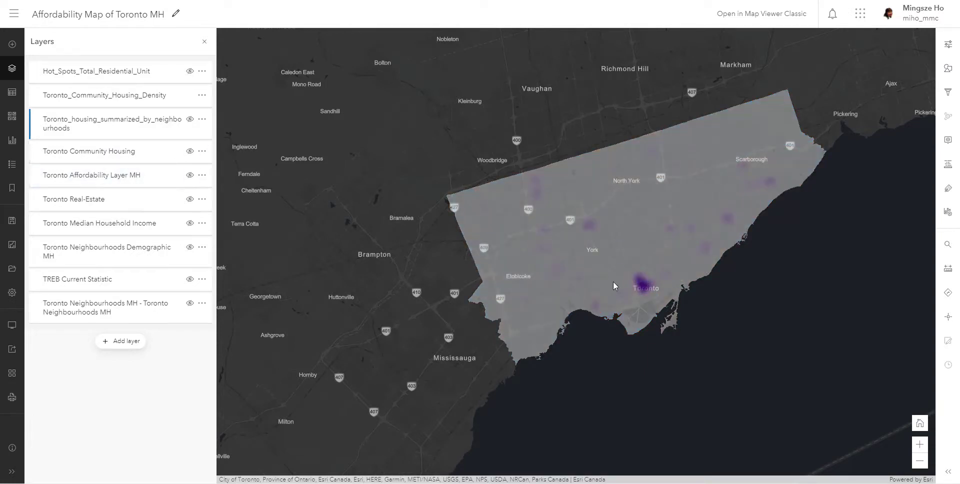
{"action": "left_click", "coordinate": [145, 100]}
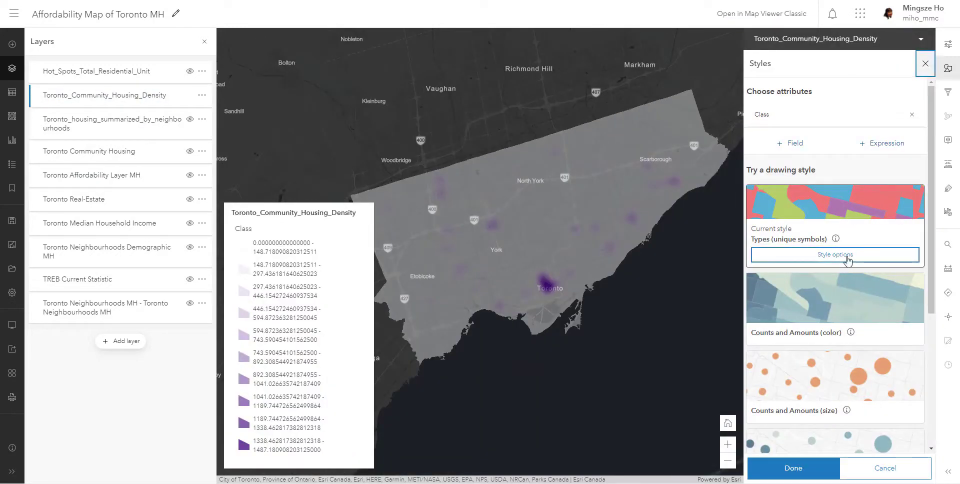
Step: Browse the density fill's colour ramps under the bright, dark-background and all filters
{"action": "left_click", "coordinate": [840, 256]}
{"action": "left_click", "coordinate": [914, 126]}
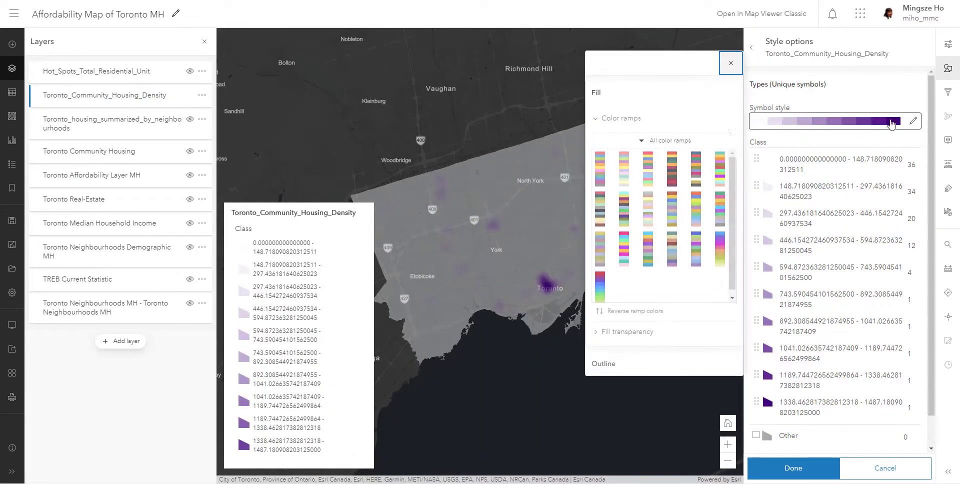
{"action": "left_click", "coordinate": [679, 146]}
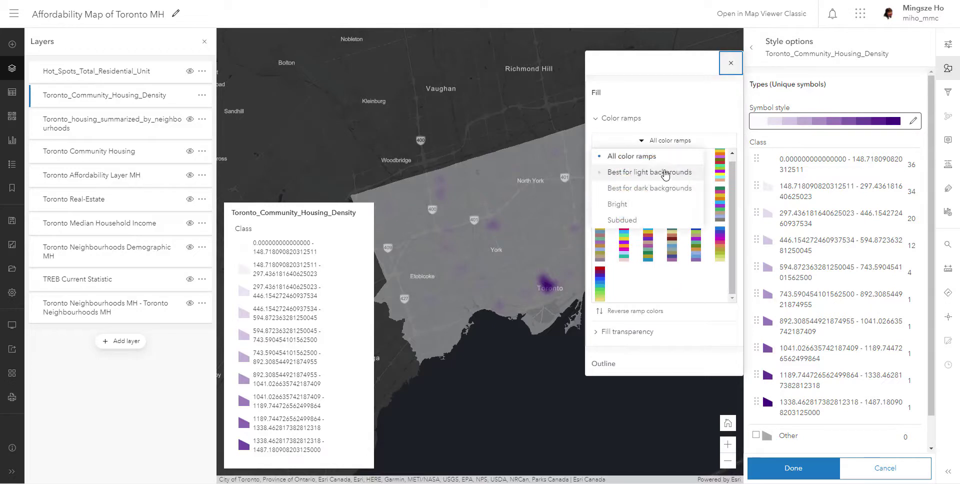
{"action": "left_click", "coordinate": [637, 204]}
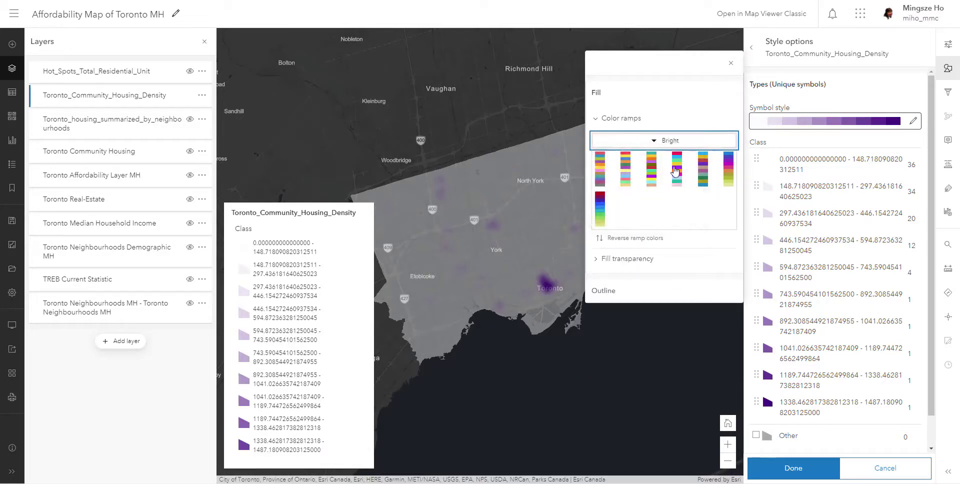
{"action": "left_click", "coordinate": [692, 140]}
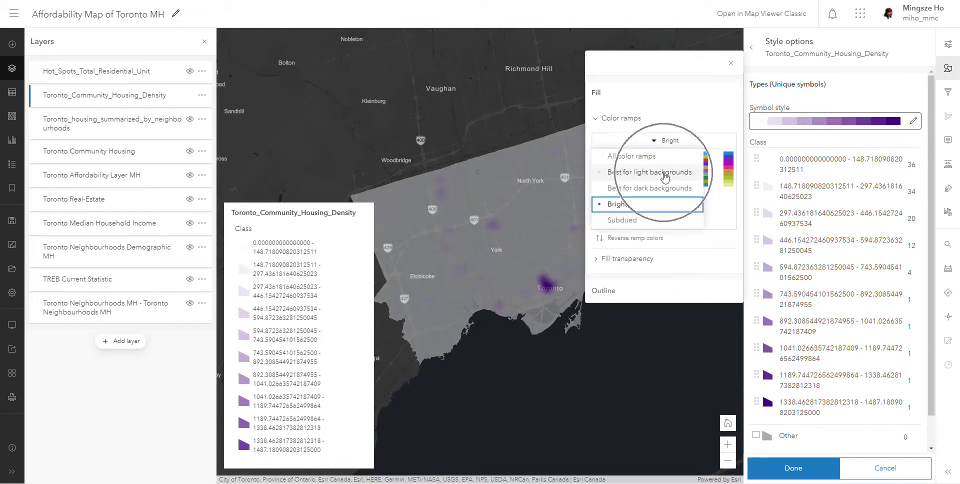
{"action": "left_click", "coordinate": [633, 187]}
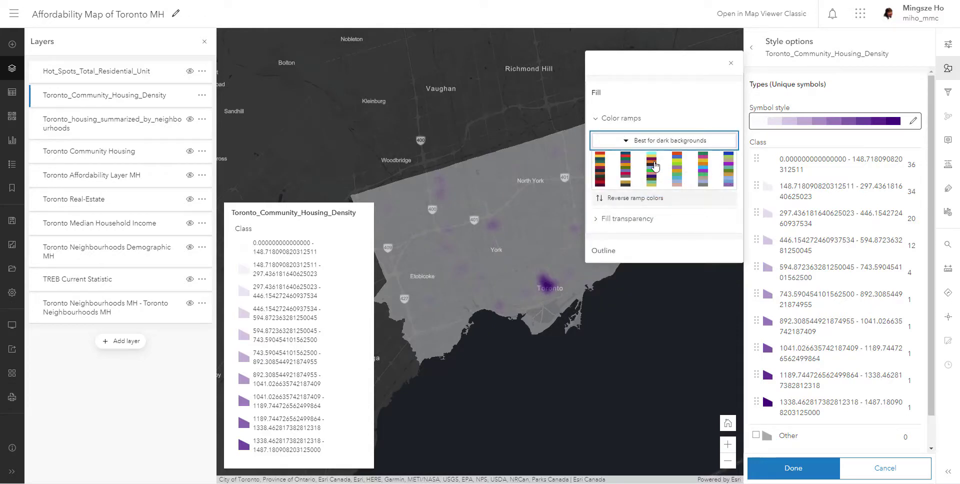
{"action": "left_click", "coordinate": [668, 141]}
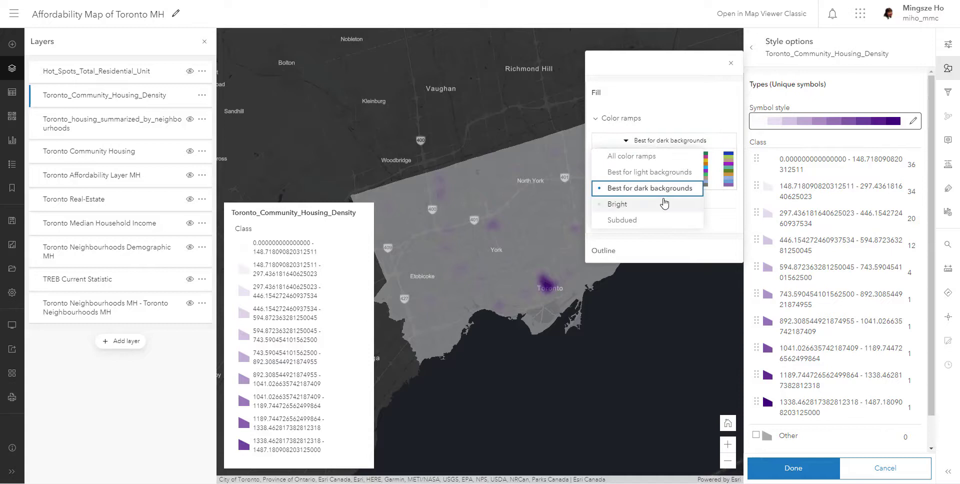
{"action": "left_click", "coordinate": [671, 155]}
Step: Apply the red-blue-green ramp, reversed so low density shows yellow
{"action": "left_click", "coordinate": [601, 296]}
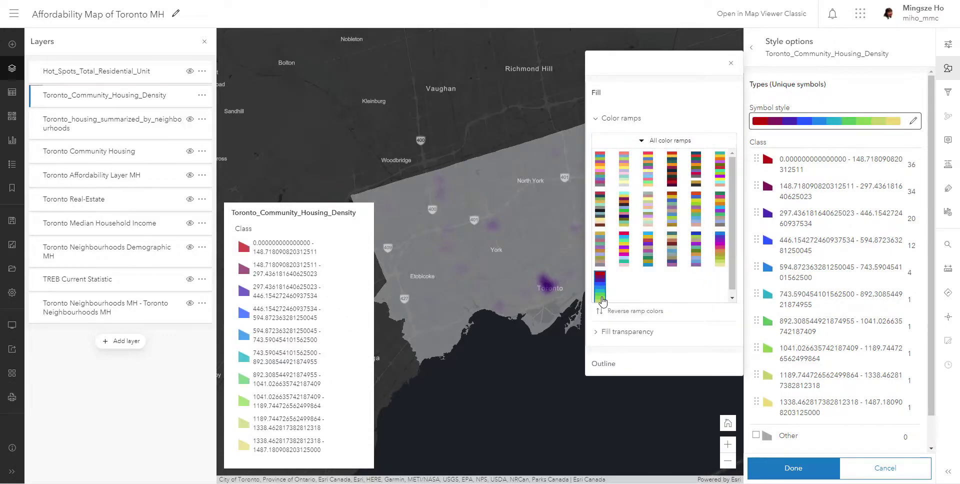
{"action": "left_click", "coordinate": [720, 250]}
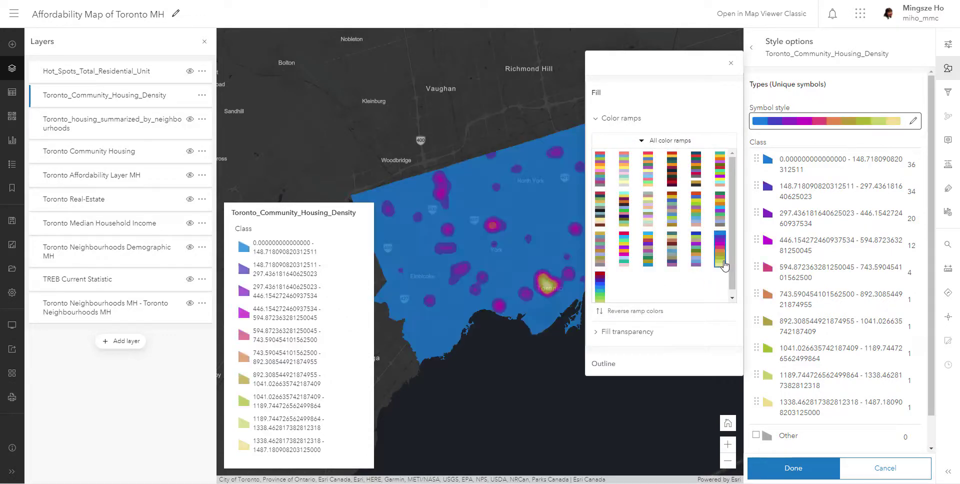
{"action": "left_click", "coordinate": [600, 293]}
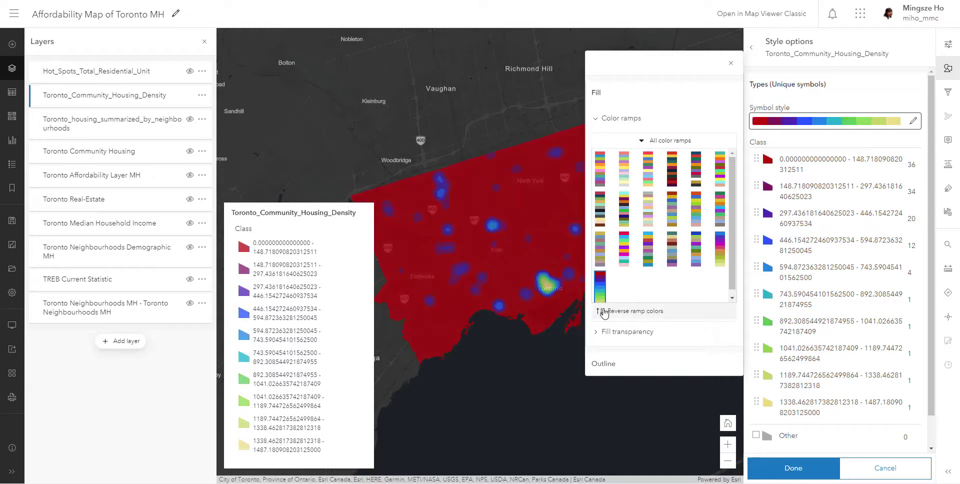
{"action": "left_click", "coordinate": [620, 312]}
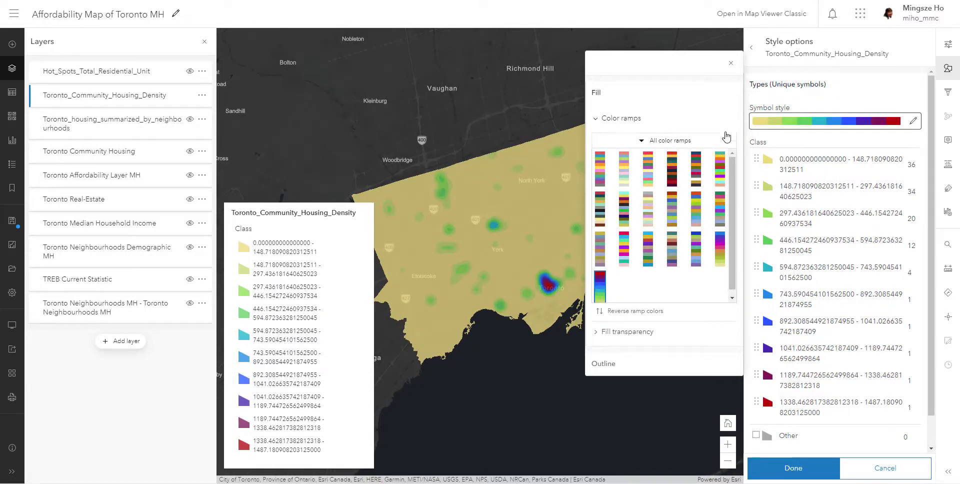
Step: Remove the fill from the lowest density class and confirm the style changes
{"action": "left_click", "coordinate": [767, 161]}
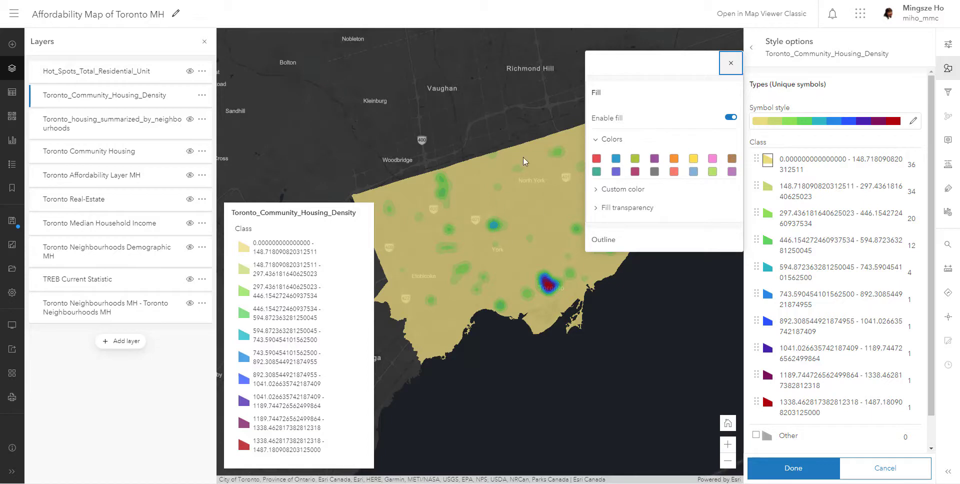
{"action": "left_click", "coordinate": [731, 117]}
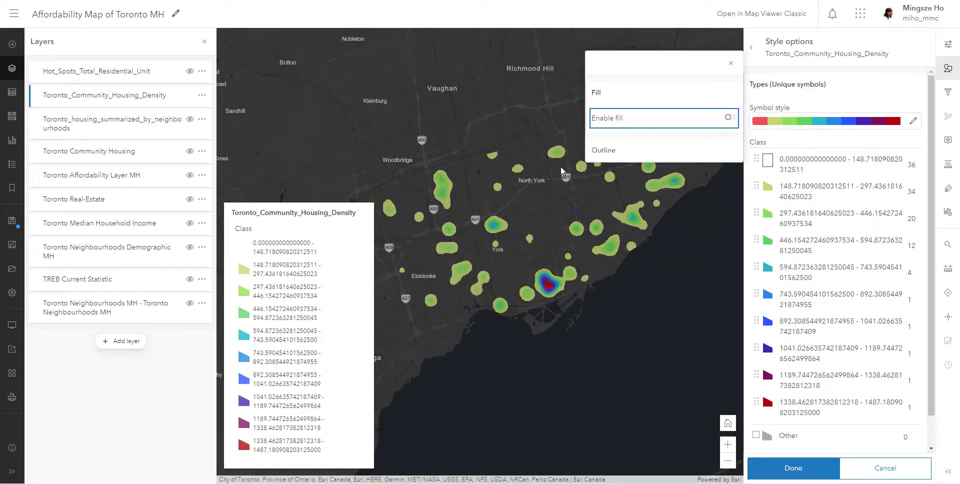
{"action": "scroll", "coordinate": [472, 238], "scroll_direction": "up", "scroll_amount": 1}
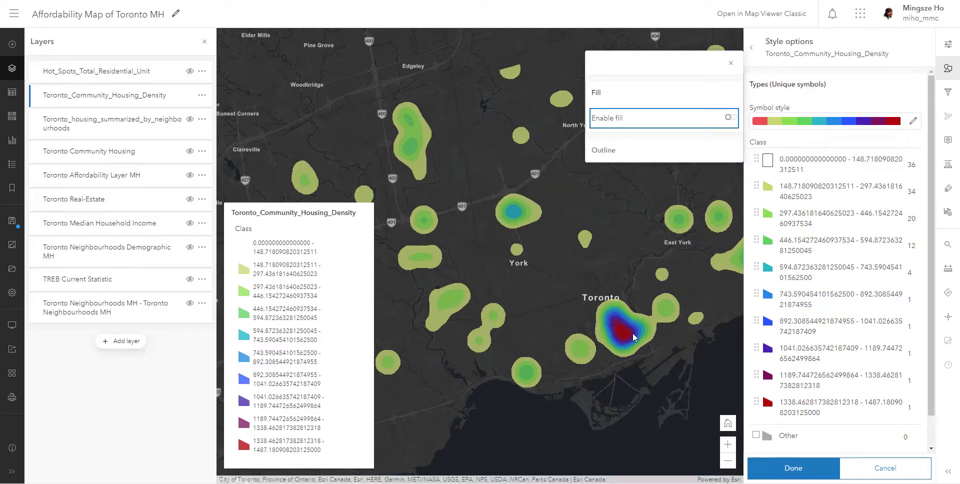
{"action": "left_click", "coordinate": [823, 464]}
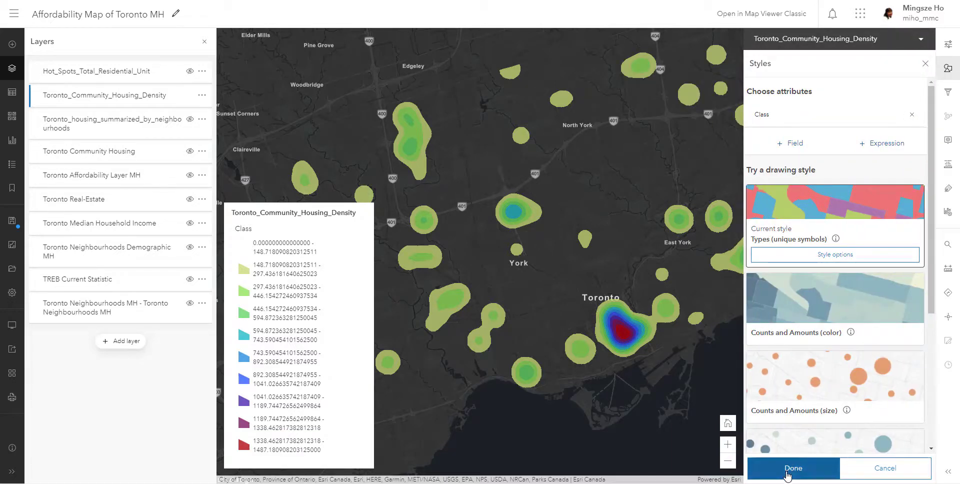
{"action": "left_click", "coordinate": [773, 468]}
{"action": "scroll", "coordinate": [521, 334], "scroll_direction": "down", "scroll_amount": 2}
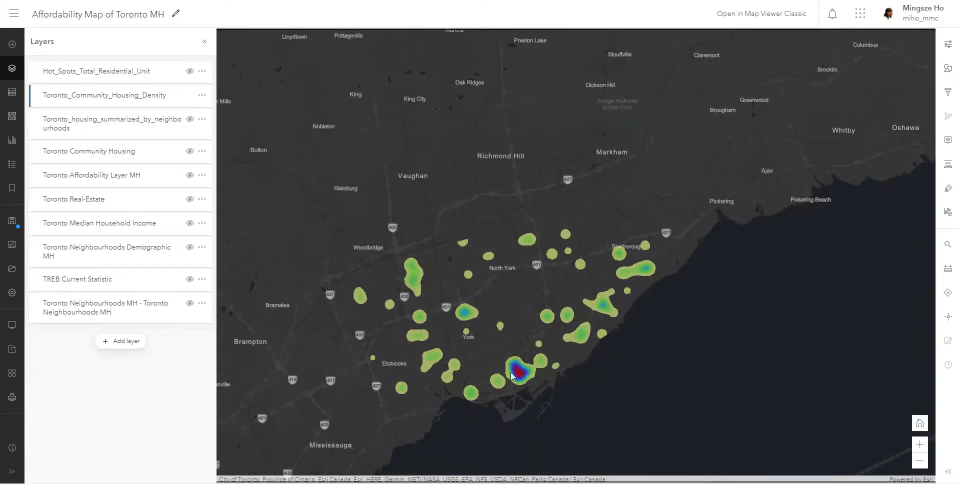
Step: Reframe the map around the downtown density hotspot
{"action": "scroll", "coordinate": [487, 328], "scroll_direction": "up", "scroll_amount": 2}
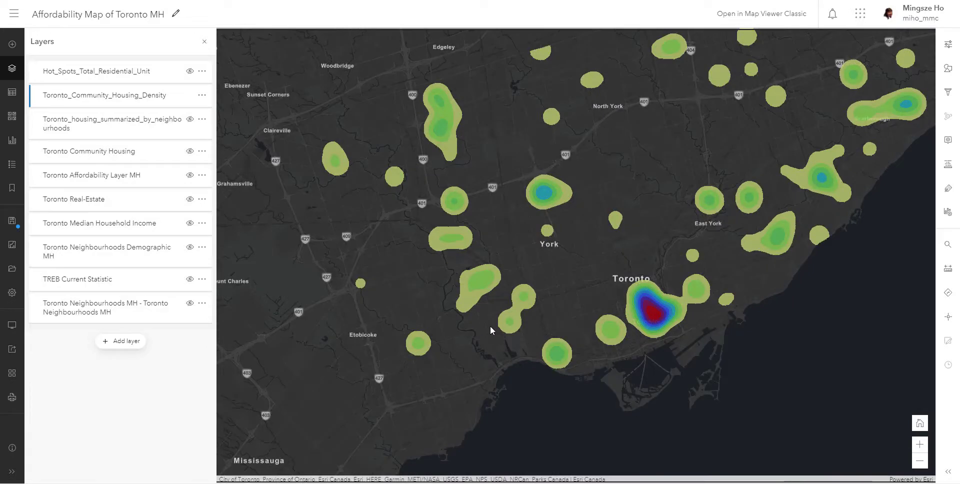
{"action": "left_click", "coordinate": [661, 308]}
{"action": "left_click_drag", "start_coordinate": [655, 313], "coordinate": [615, 350]}
{"action": "scroll", "coordinate": [613, 346], "scroll_direction": "down", "scroll_amount": 2}
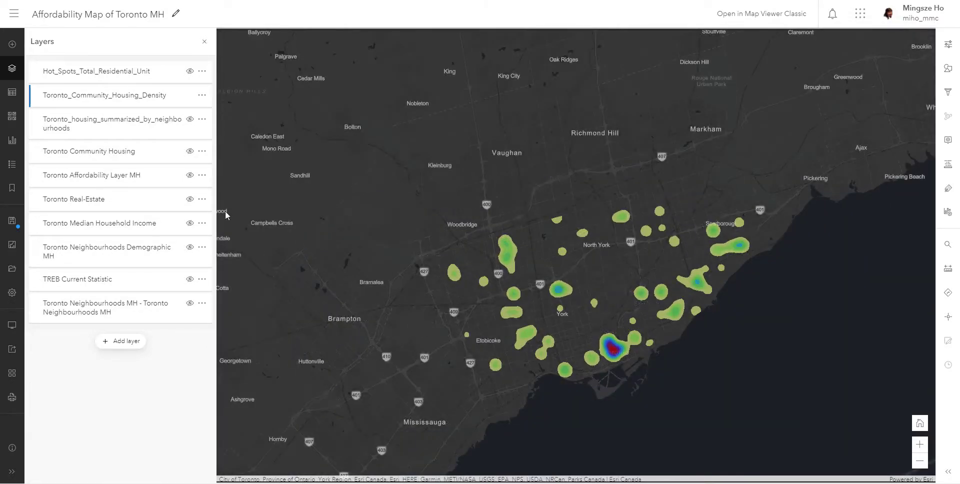
Step: Toggle the Toronto Community Housing points and turn on Toronto Affordability Layer MH polygons
{"action": "left_click", "coordinate": [191, 155]}
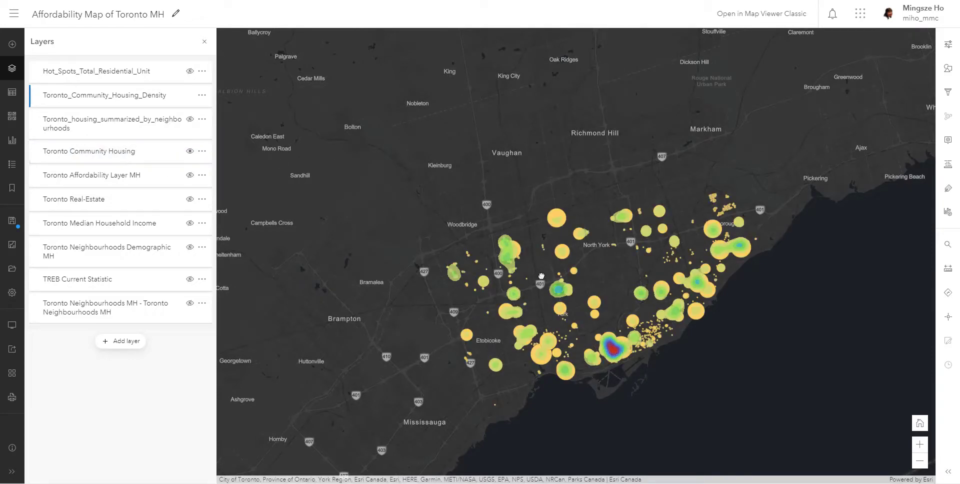
{"action": "scroll", "coordinate": [542, 276], "scroll_direction": "up", "scroll_amount": 2}
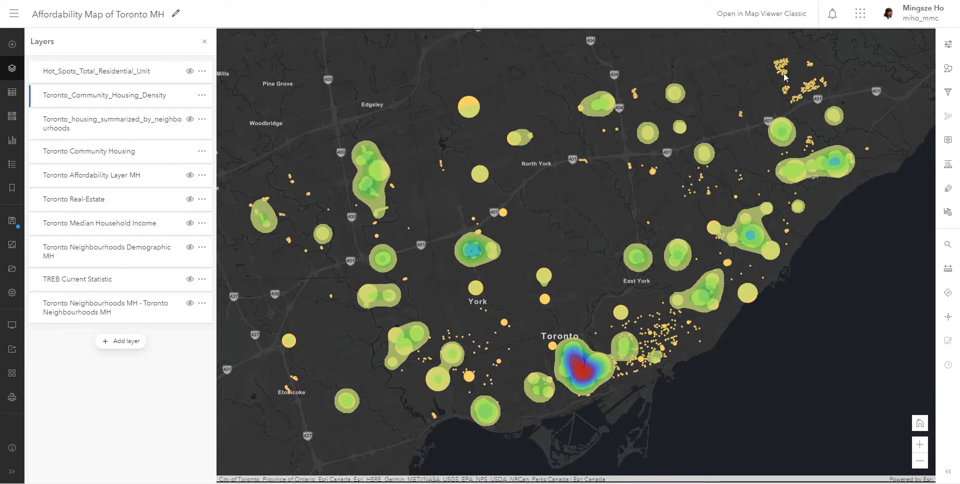
{"action": "scroll", "coordinate": [570, 376], "scroll_direction": "up", "scroll_amount": 3}
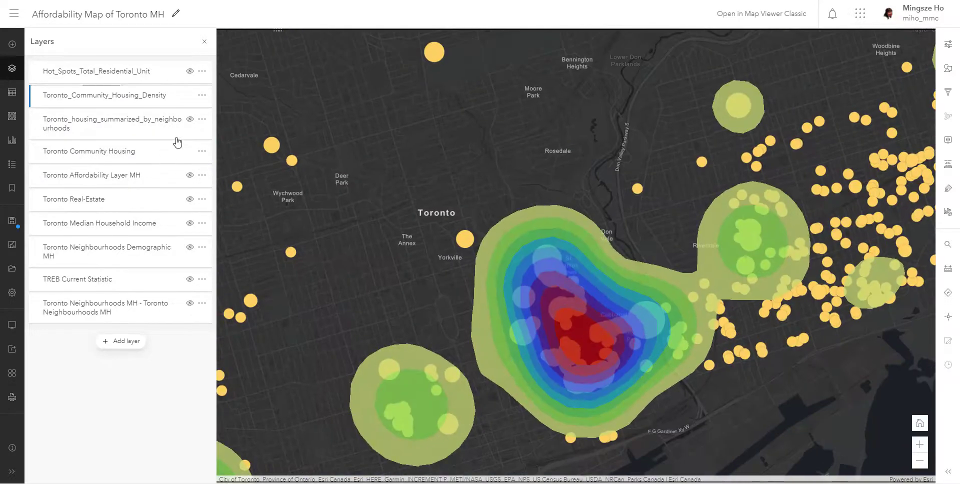
{"action": "left_click", "coordinate": [189, 151]}
{"action": "scroll", "coordinate": [753, 254], "scroll_direction": "down", "scroll_amount": 3}
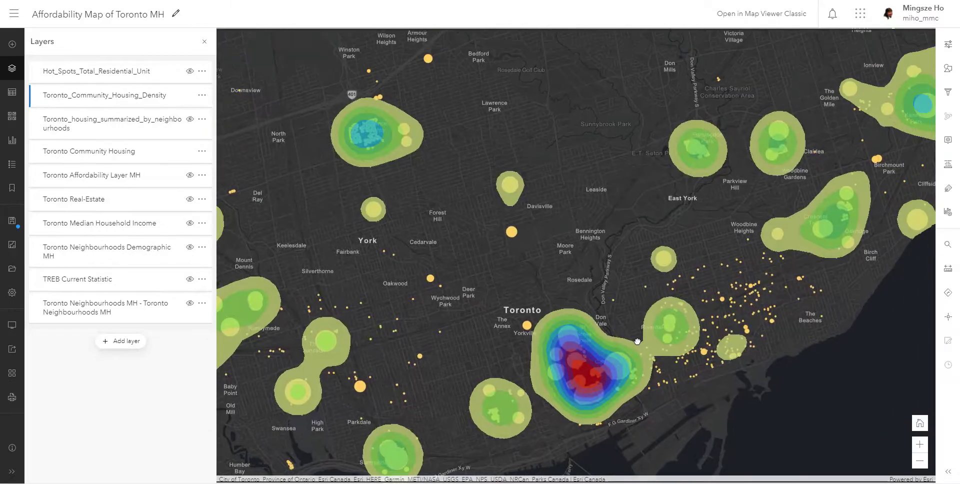
{"action": "scroll", "coordinate": [608, 335], "scroll_direction": "down", "scroll_amount": 3}
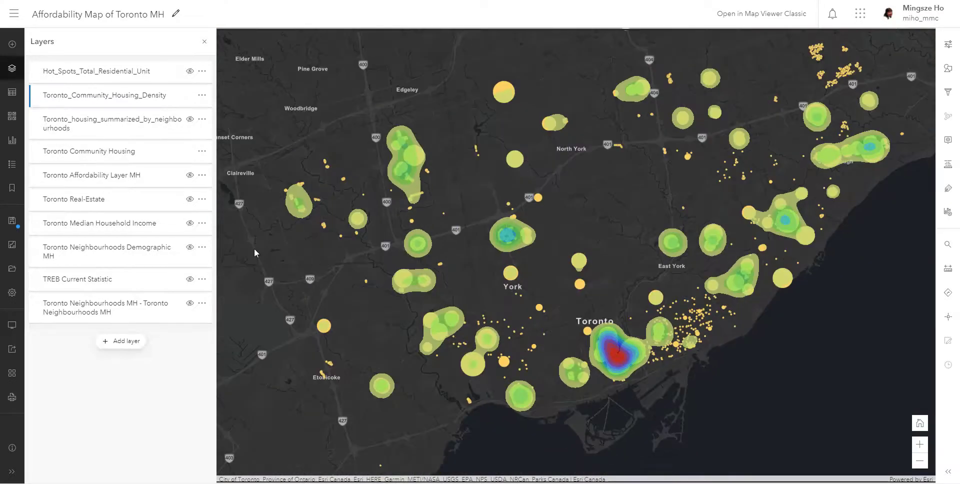
{"action": "left_click", "coordinate": [189, 151]}
{"action": "left_click", "coordinate": [190, 176]}
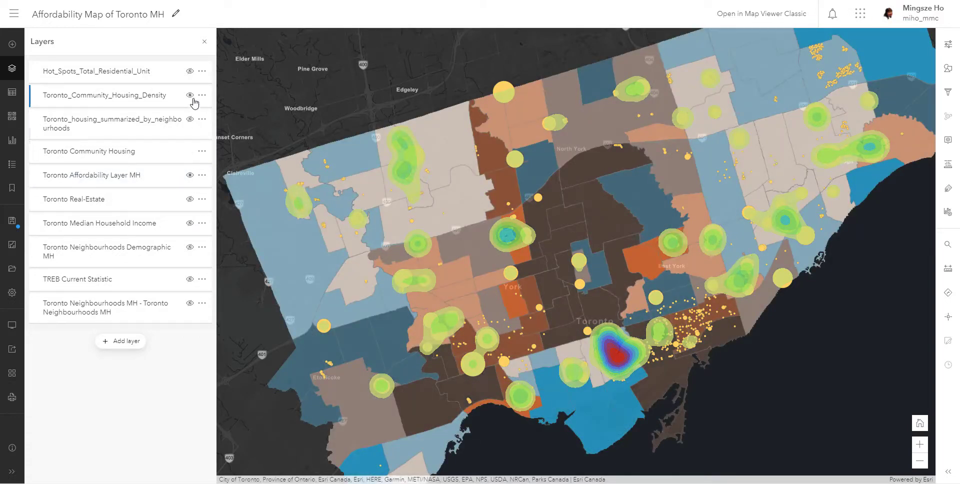
Step: Hide the Toronto Community Housing points
{"action": "left_click", "coordinate": [189, 151]}
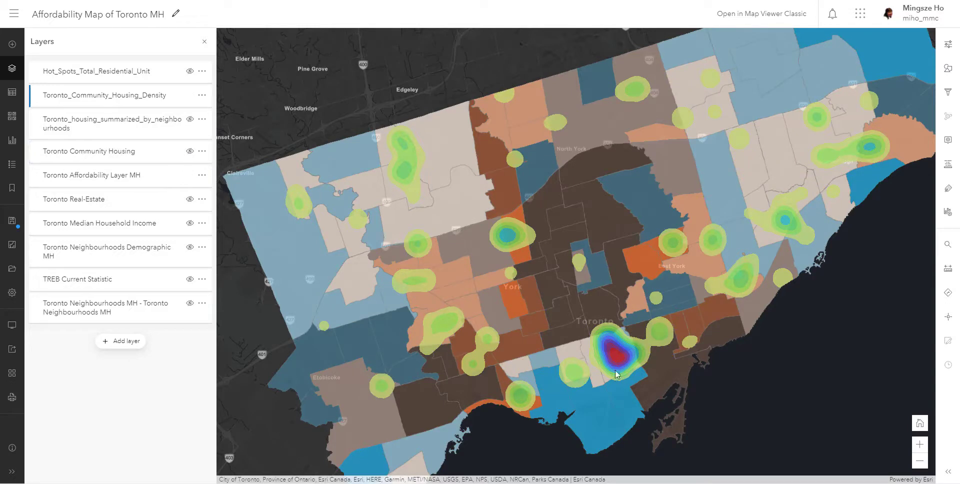
{"action": "scroll", "coordinate": [615, 370], "scroll_direction": "up", "scroll_amount": 2}
{"action": "scroll", "coordinate": [625, 300], "scroll_direction": "down", "scroll_amount": 2}
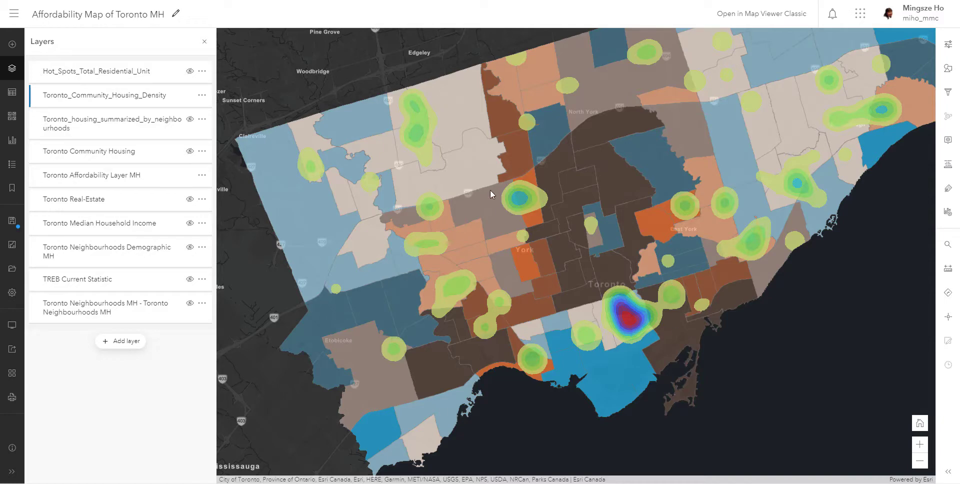
Step: Inspect neighbourhood pop-ups, paging to Oakwood Village's tenure pie chart, then close the pop-up
{"action": "left_click", "coordinate": [652, 226]}
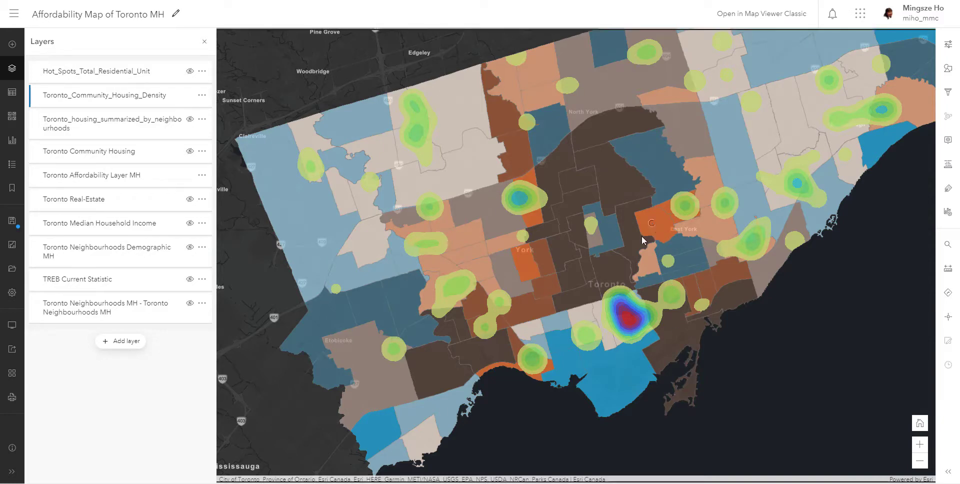
{"action": "left_click", "coordinate": [530, 268]}
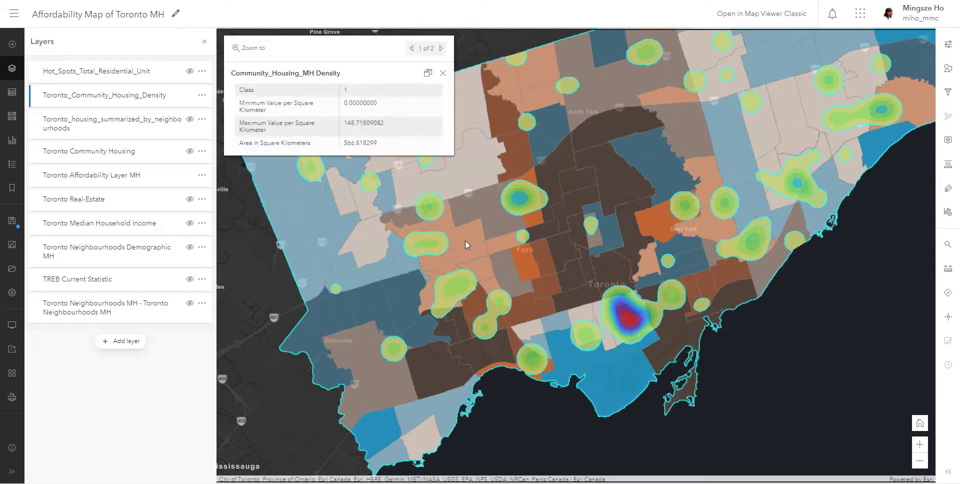
{"action": "left_click", "coordinate": [522, 261]}
{"action": "left_click", "coordinate": [441, 48]}
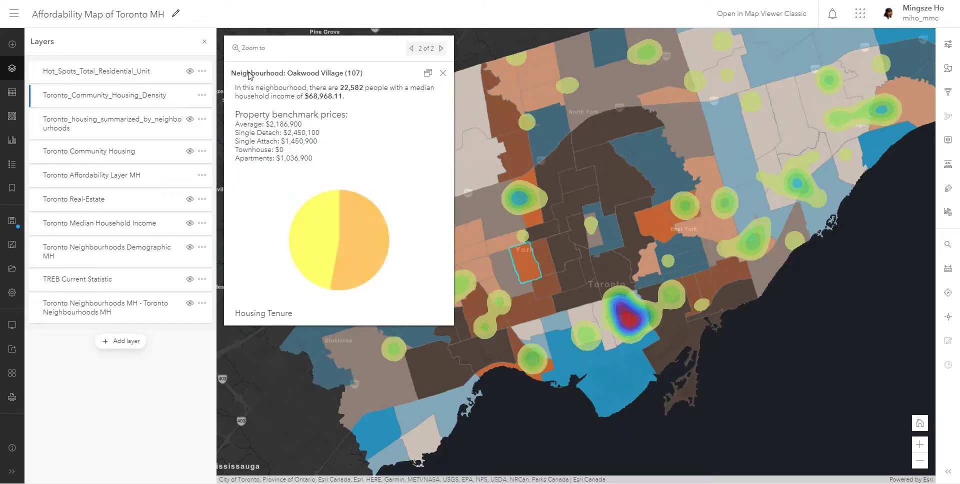
{"action": "mouse_move", "coordinate": [340, 237]}
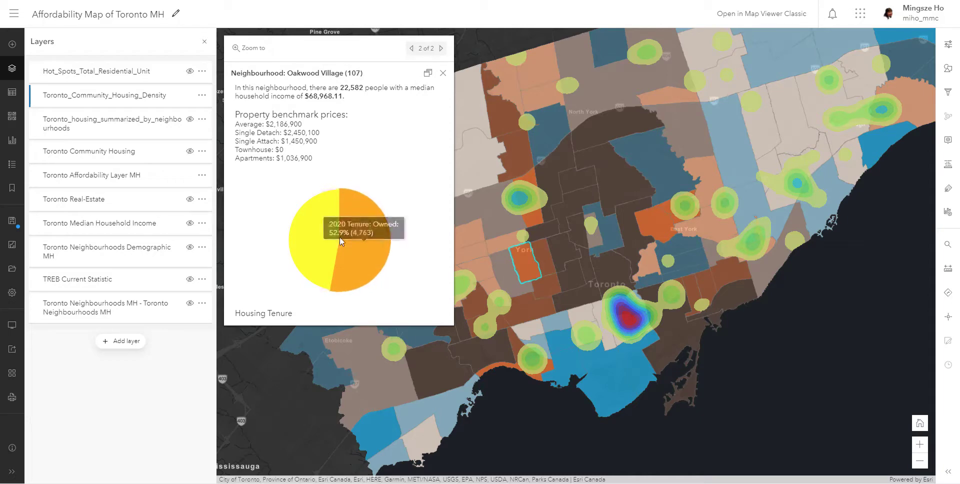
{"action": "mouse_move", "coordinate": [383, 261]}
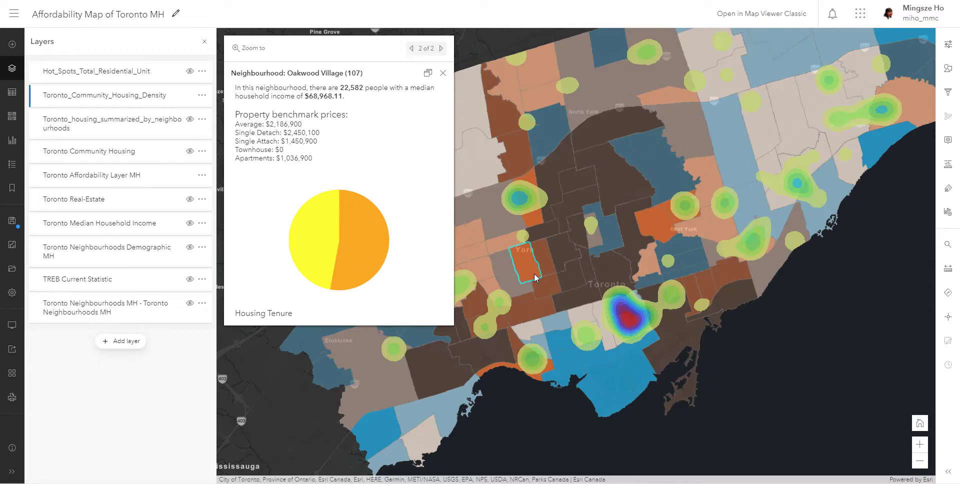
{"action": "left_click", "coordinate": [443, 73]}
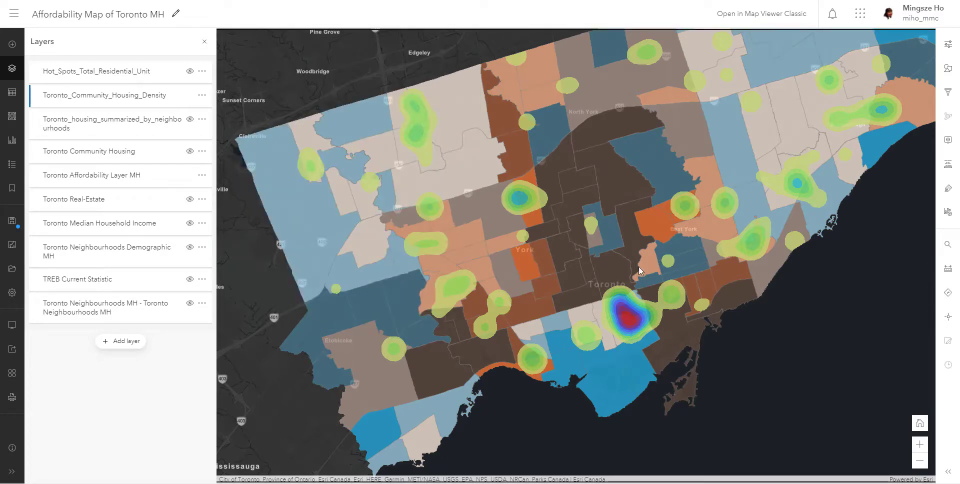
{"action": "scroll", "coordinate": [665, 153], "scroll_direction": "down", "scroll_amount": 5}
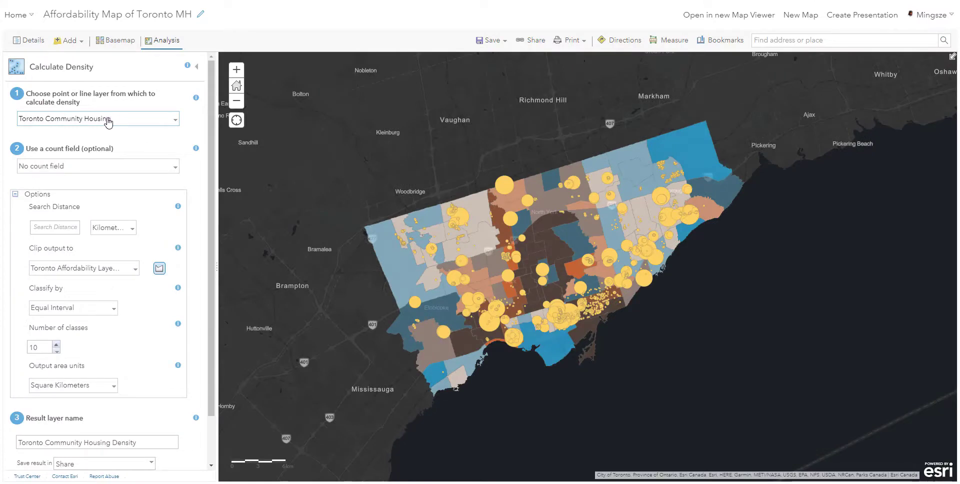
Step: Leave Calculate Density, expand Analyze Patterns and choose Find Hot Spots
{"action": "left_click", "coordinate": [172, 45]}
{"action": "left_click", "coordinate": [170, 44]}
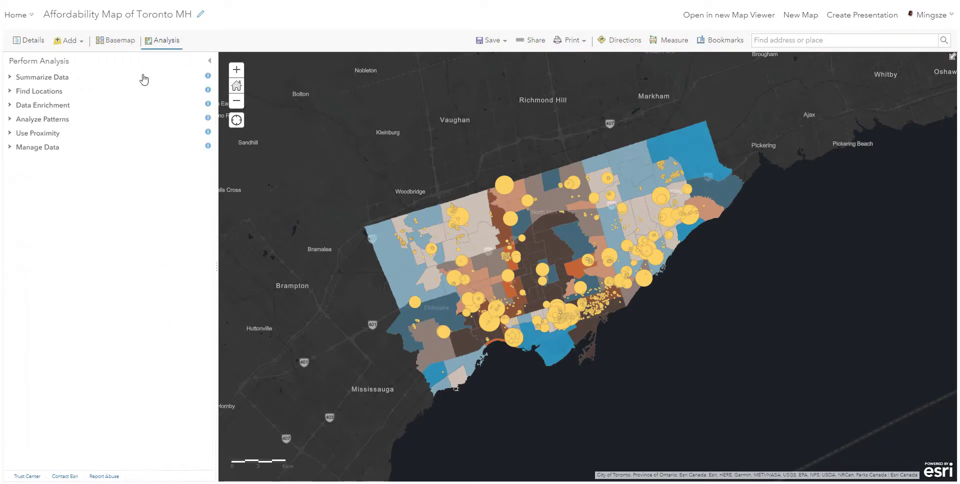
{"action": "left_click", "coordinate": [37, 124]}
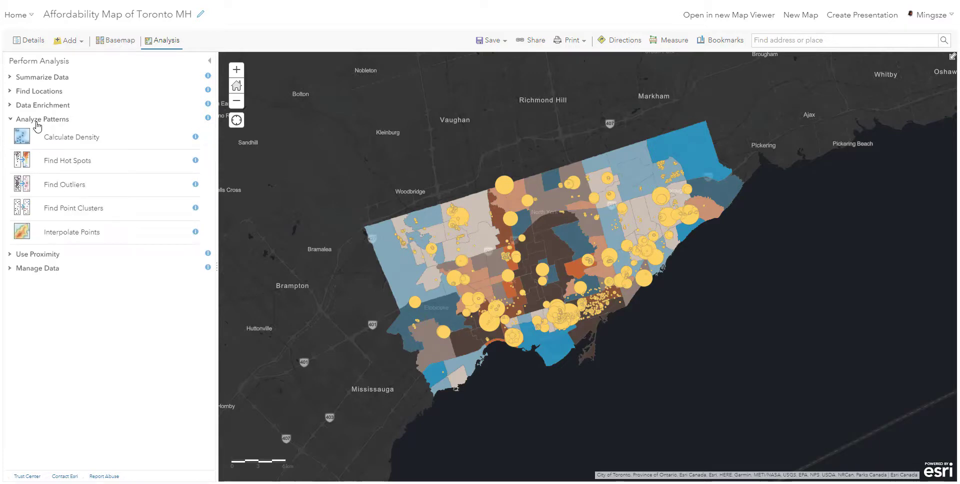
{"action": "left_click", "coordinate": [77, 170]}
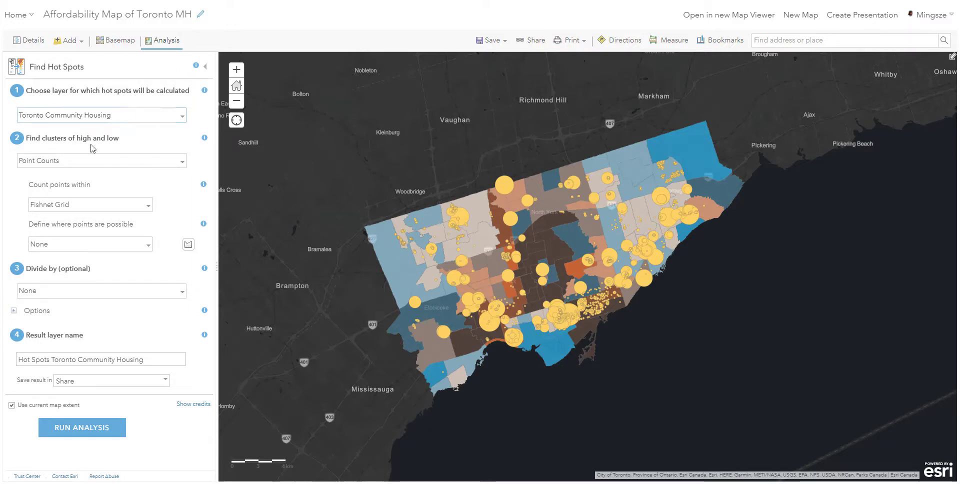
Step: Cluster the housing points on Total Residential Unit, review Options and the result name, and run
{"action": "left_click", "coordinate": [71, 161]}
{"action": "left_click", "coordinate": [77, 242]}
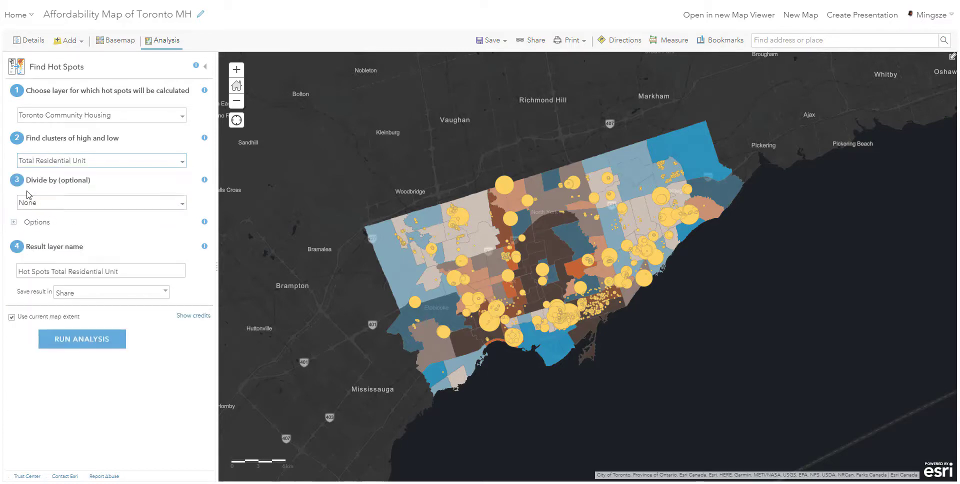
{"action": "left_click", "coordinate": [35, 224]}
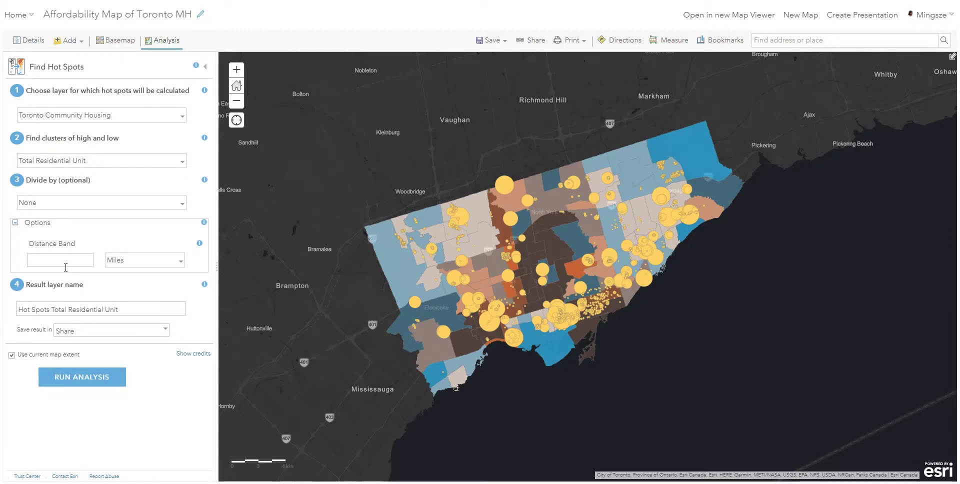
{"action": "left_click", "coordinate": [151, 308]}
{"action": "left_click", "coordinate": [75, 354]}
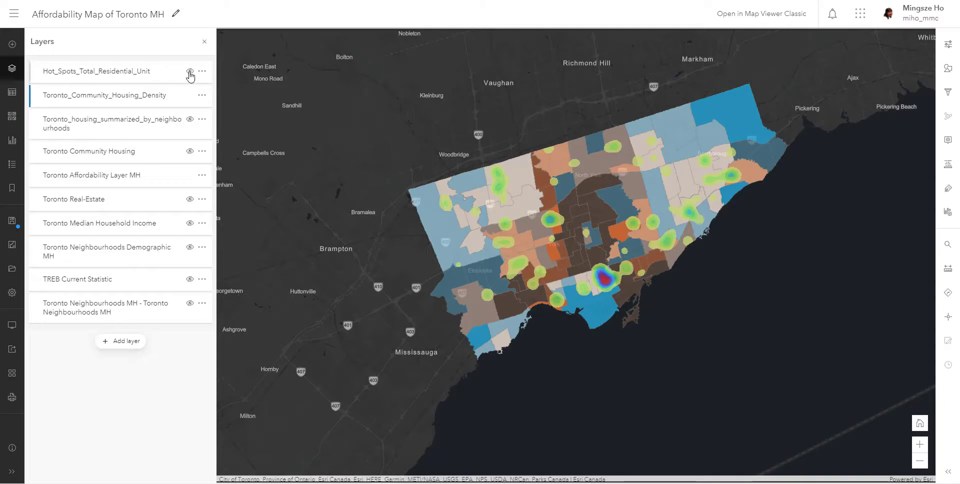
Step: Show Hot_Spots_Total_Residential_Unit without the affordability polygons, zoom in, and open its styles
{"action": "left_click", "coordinate": [188, 86]}
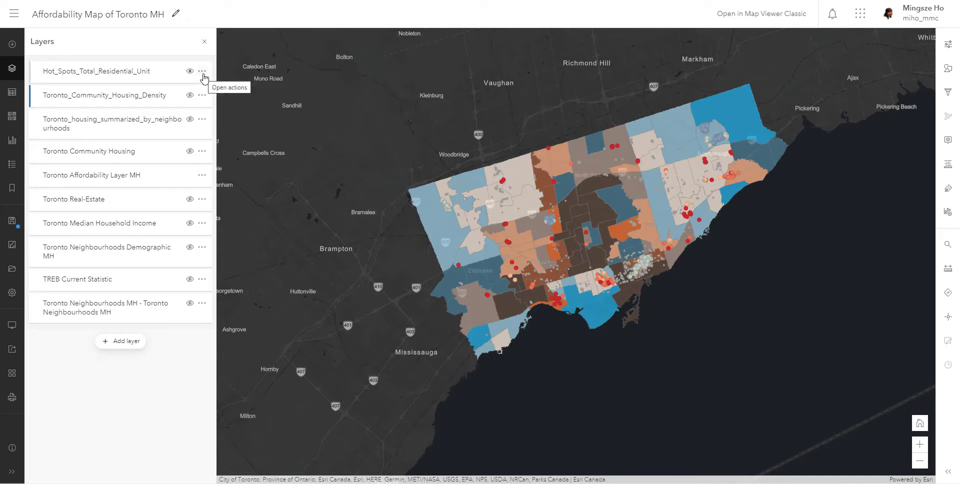
{"action": "left_click", "coordinate": [192, 175]}
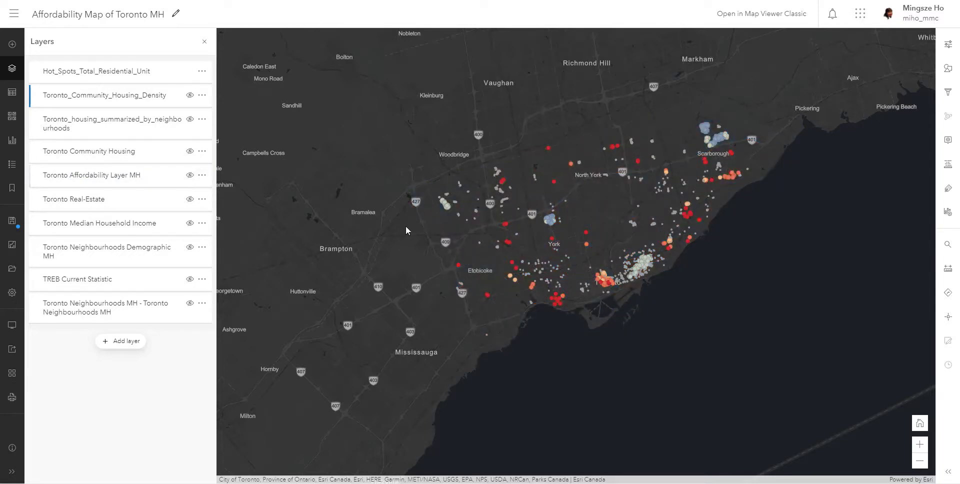
{"action": "scroll", "coordinate": [520, 262], "scroll_direction": "up", "scroll_amount": 3}
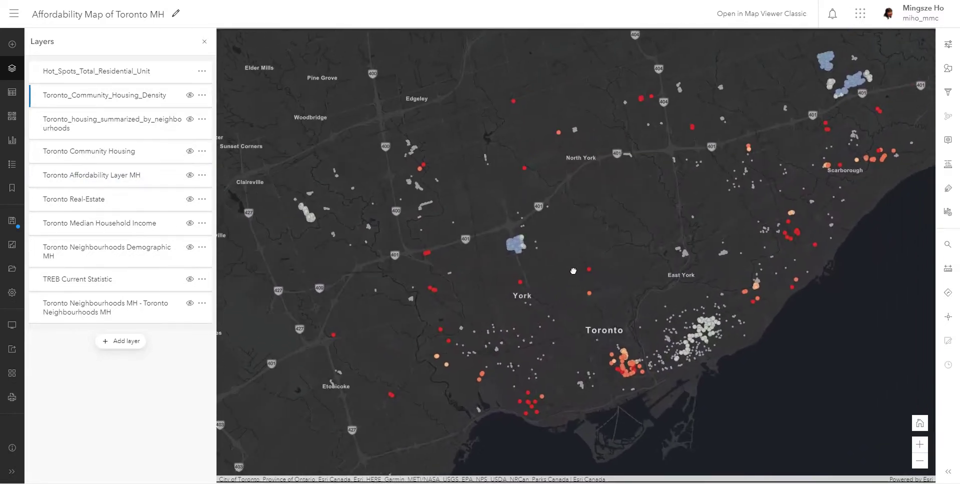
{"action": "left_click_drag", "start_coordinate": [589, 270], "coordinate": [594, 270]}
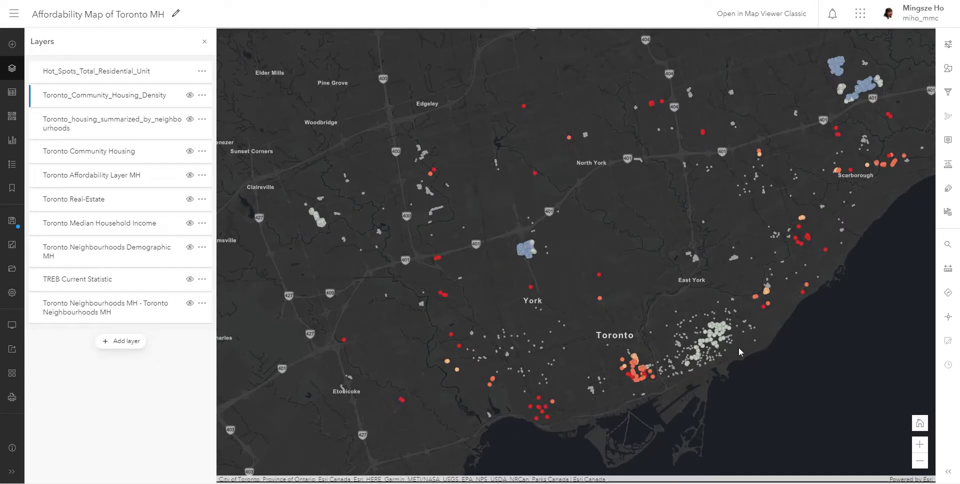
{"action": "left_click", "coordinate": [135, 75]}
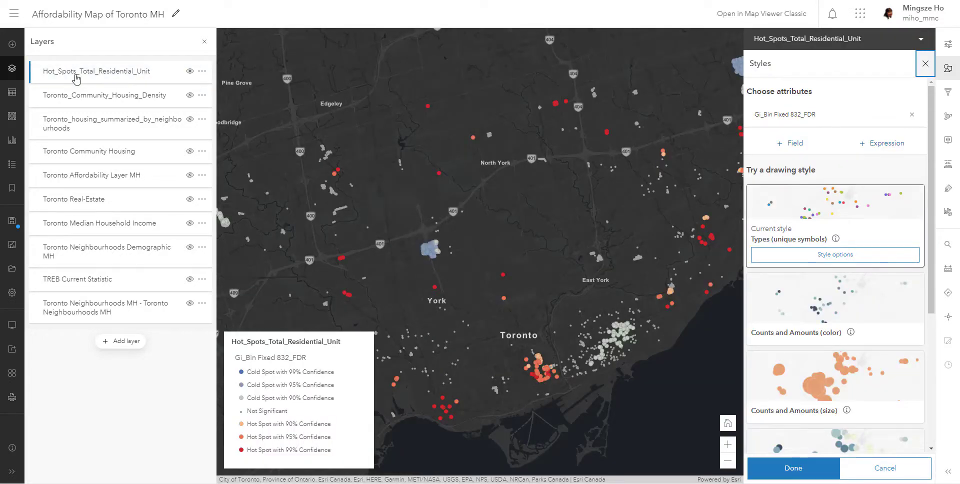
Step: Show the hot spot layer's properties and open its item details from Information
{"action": "left_click", "coordinate": [949, 45]}
{"action": "scroll", "coordinate": [827, 353], "scroll_direction": "down", "scroll_amount": 2}
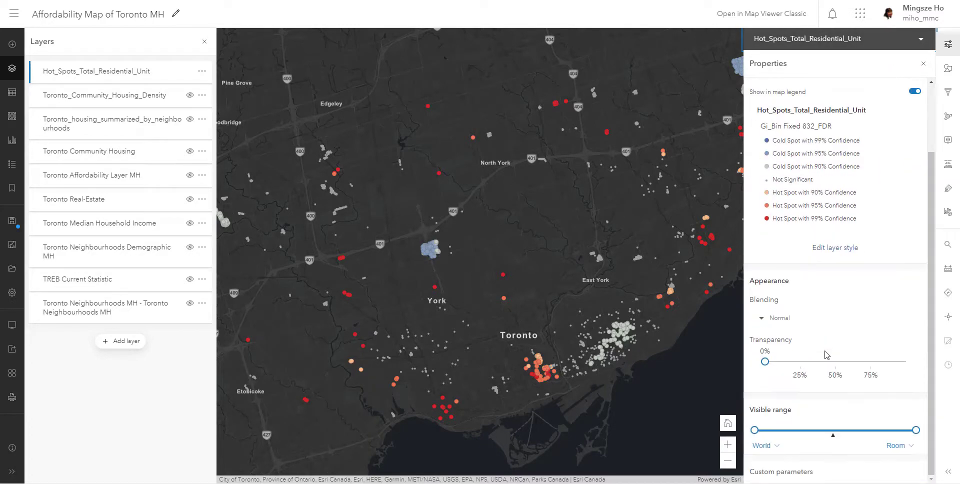
{"action": "scroll", "coordinate": [825, 359], "scroll_direction": "up", "scroll_amount": 2}
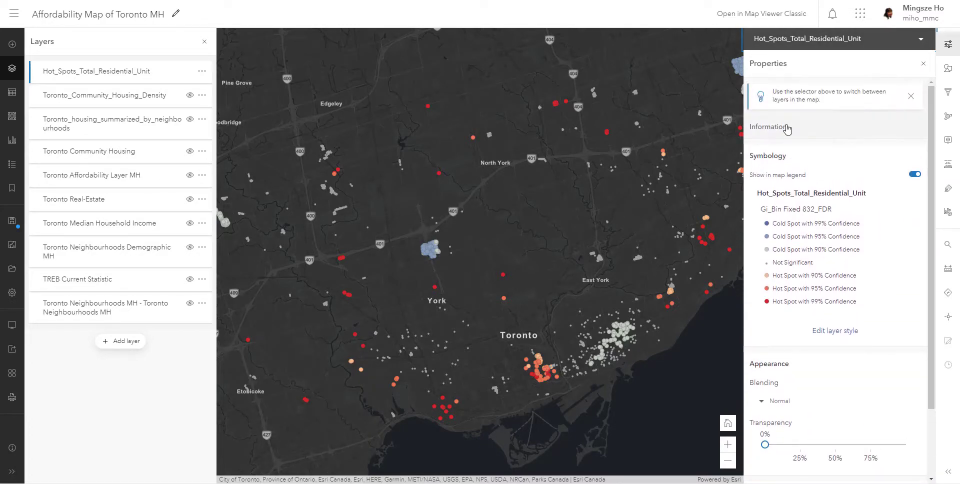
{"action": "left_click", "coordinate": [786, 128]}
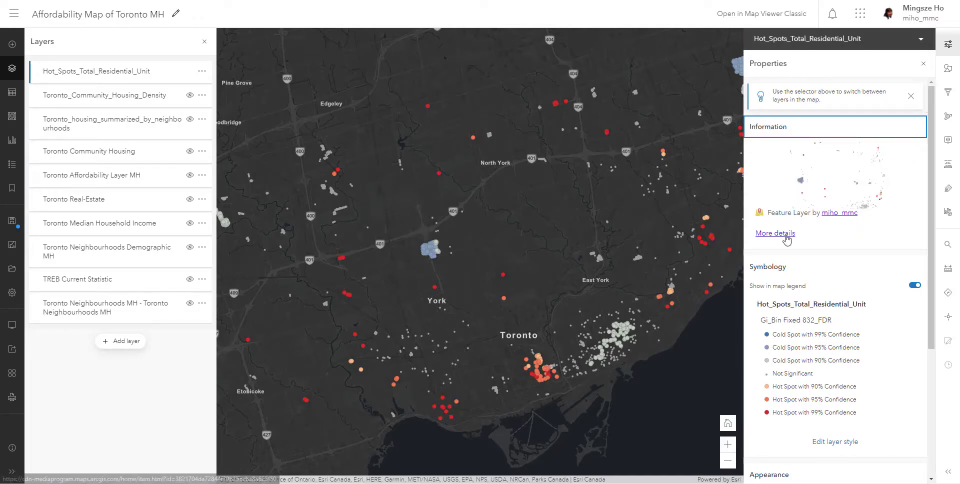
{"action": "left_click", "coordinate": [786, 234]}
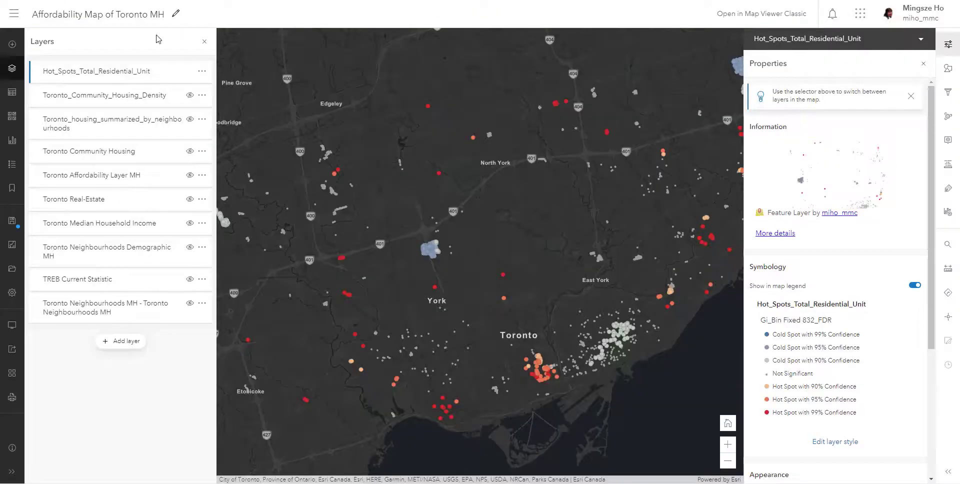
Step: Read the item report, highlighting its hot and cold spot explanations
{"action": "left_click", "coordinate": [87, 80]}
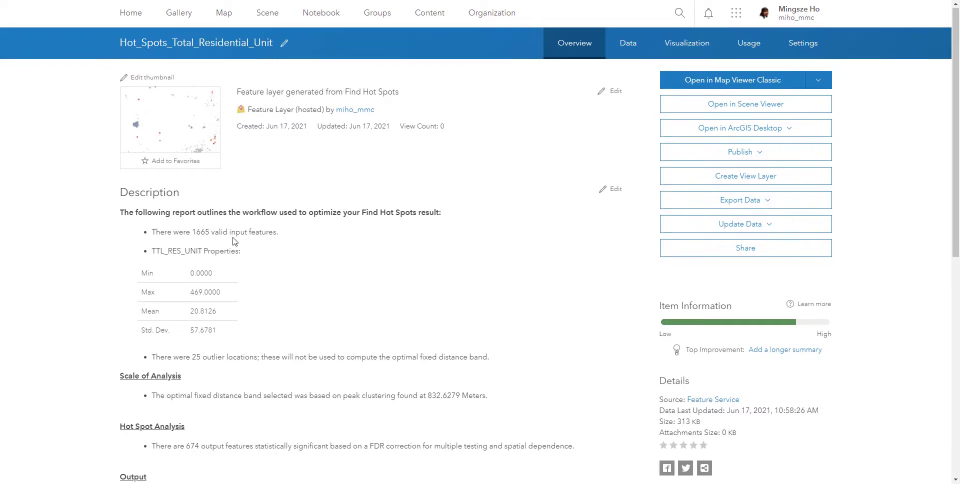
{"action": "scroll", "coordinate": [231, 255], "scroll_direction": "down", "scroll_amount": 4}
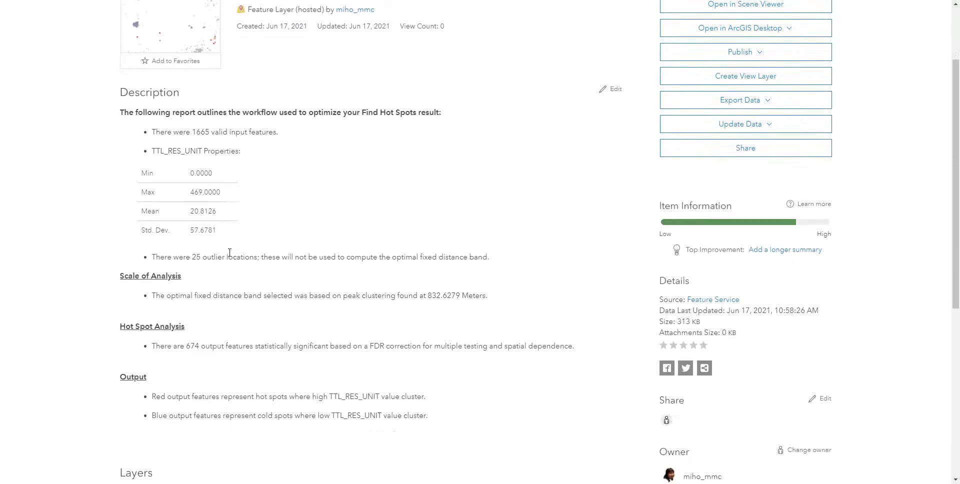
{"action": "left_click_drag", "start_coordinate": [346, 301], "coordinate": [428, 316]}
{"action": "left_click_drag", "start_coordinate": [429, 315], "coordinate": [166, 306]}
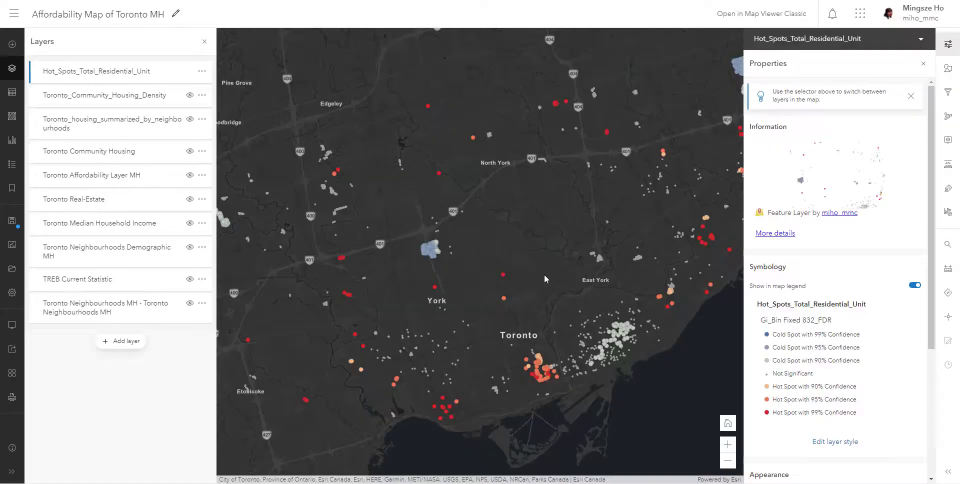
{"action": "scroll", "coordinate": [544, 274], "scroll_direction": "down", "scroll_amount": 2}
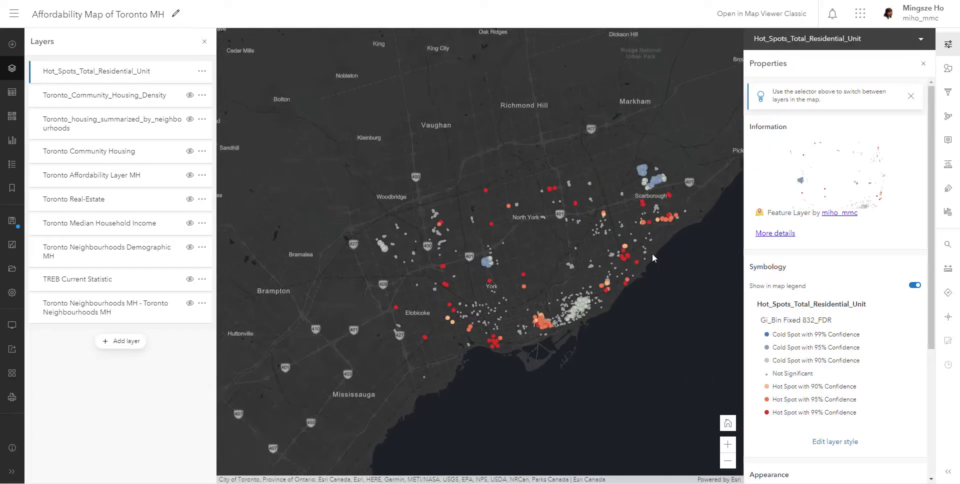
{"action": "scroll", "coordinate": [652, 254], "scroll_direction": "up", "scroll_amount": 2}
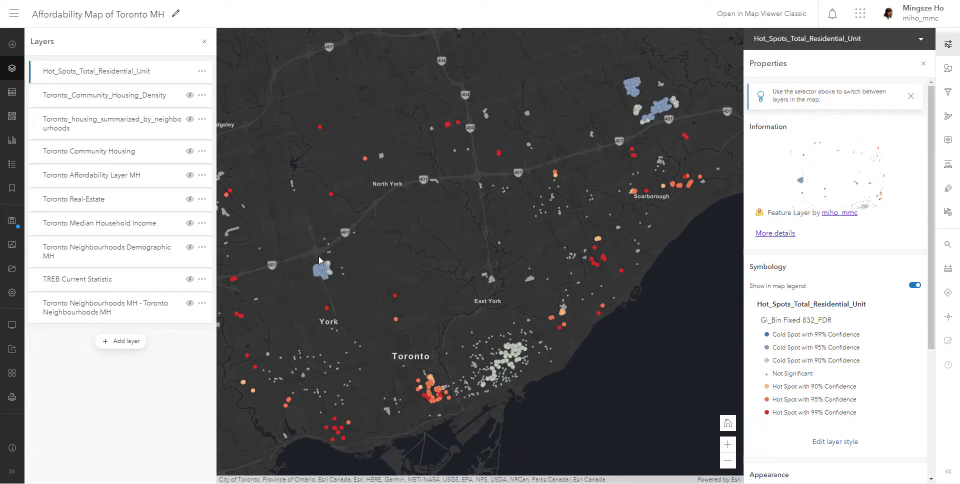
{"action": "left_click_drag", "start_coordinate": [306, 283], "coordinate": [422, 220]}
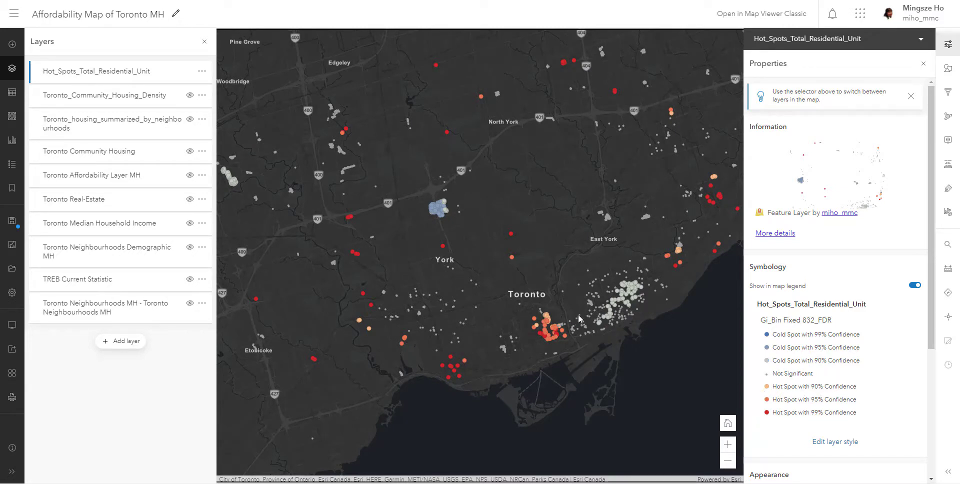
{"action": "scroll", "coordinate": [564, 315], "scroll_direction": "up", "scroll_amount": 2}
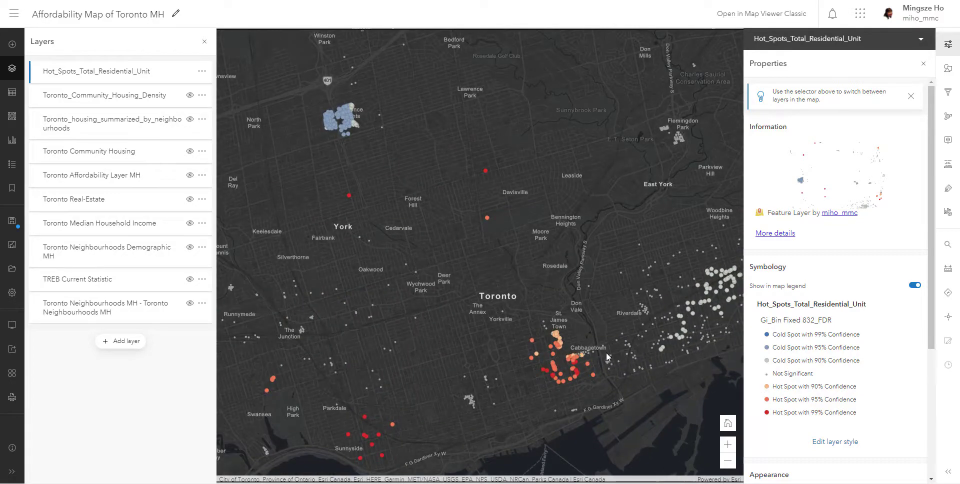
{"action": "scroll", "coordinate": [599, 360], "scroll_direction": "down", "scroll_amount": 3}
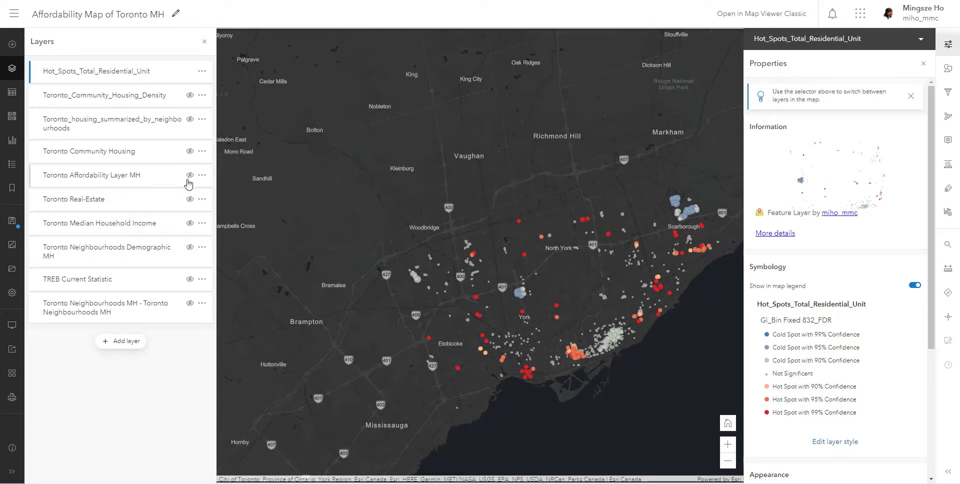
Step: Turn on Toronto Affordability Layer MH beneath the hot spots and zoom around the map
{"action": "left_click", "coordinate": [189, 175]}
{"action": "scroll", "coordinate": [523, 373], "scroll_direction": "up", "scroll_amount": 4}
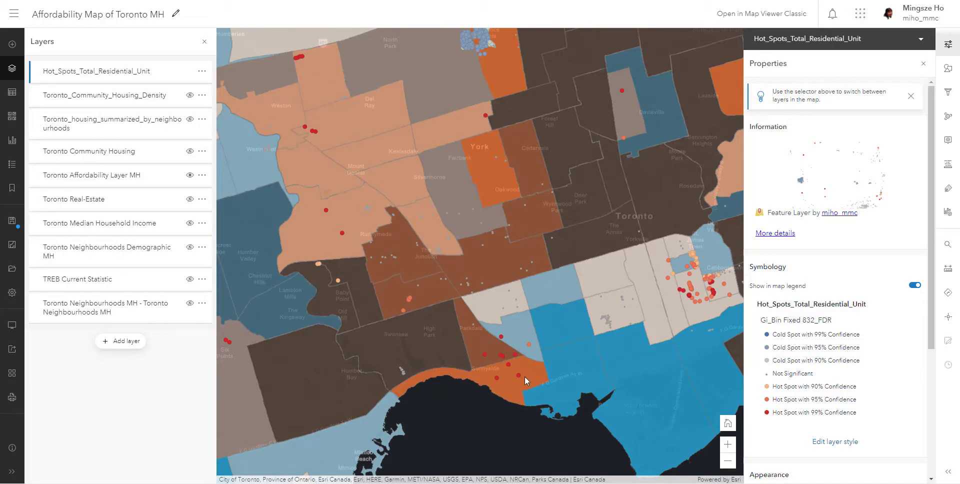
{"action": "scroll", "coordinate": [524, 377], "scroll_direction": "down", "scroll_amount": 2}
{"action": "scroll", "coordinate": [497, 195], "scroll_direction": "up", "scroll_amount": 2}
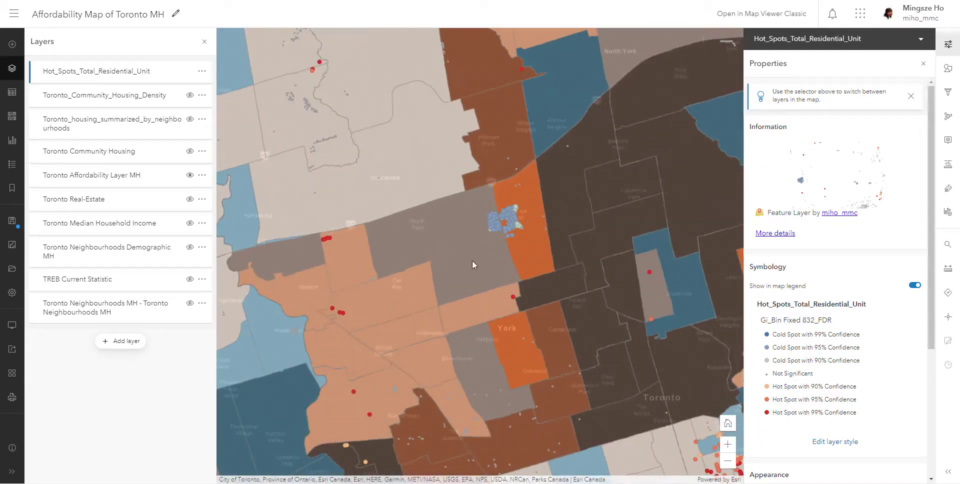
{"action": "scroll", "coordinate": [525, 187], "scroll_direction": "up", "scroll_amount": 2}
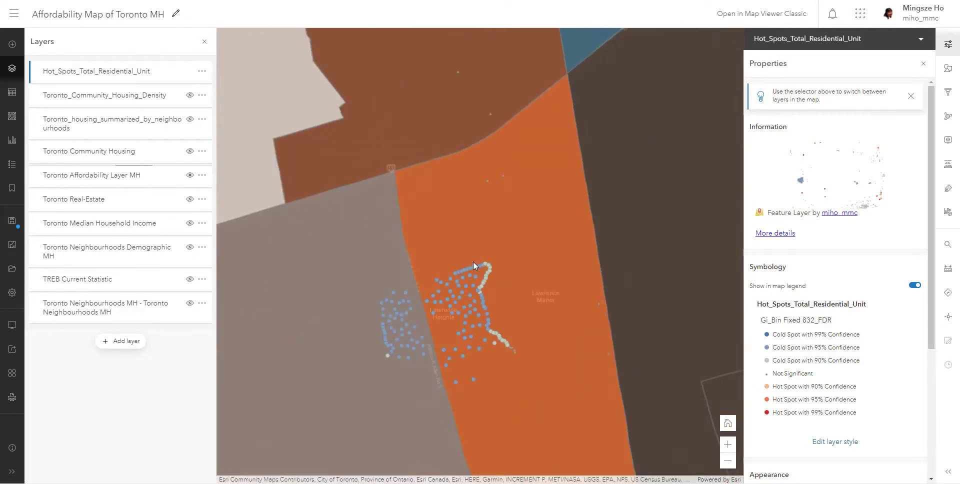
{"action": "scroll", "coordinate": [508, 313], "scroll_direction": "down", "scroll_amount": 2}
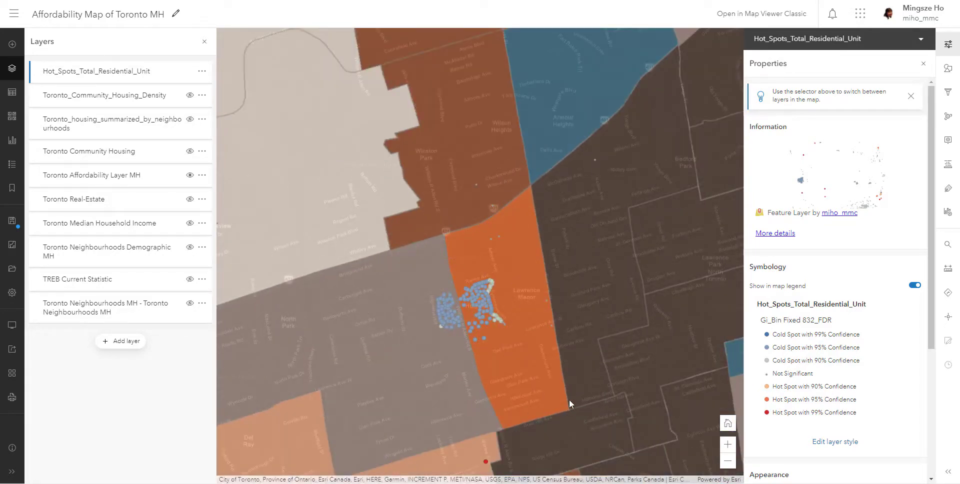
{"action": "left_click_drag", "start_coordinate": [530, 389], "coordinate": [545, 385]}
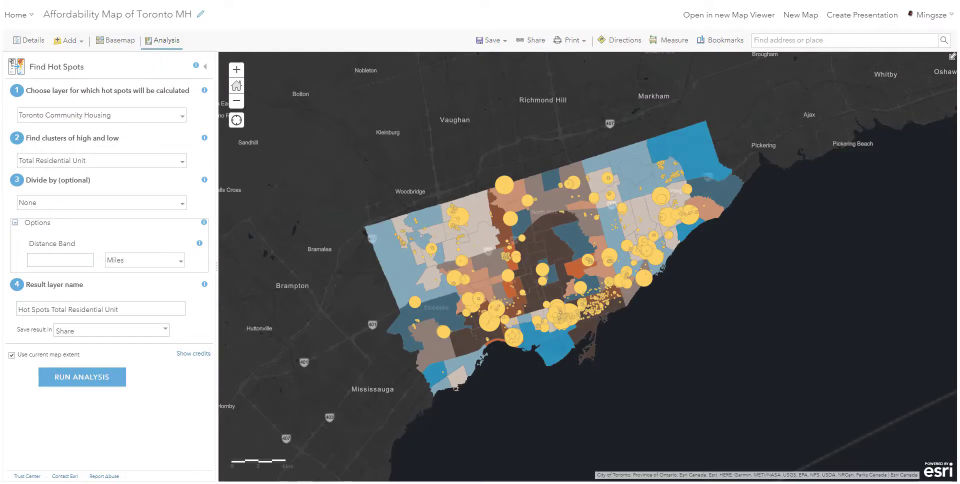
Step: Leave Find Hot Spots, expand Use Proximity and choose Create Drive-Time Areas
{"action": "left_click", "coordinate": [165, 42]}
{"action": "left_click", "coordinate": [165, 43]}
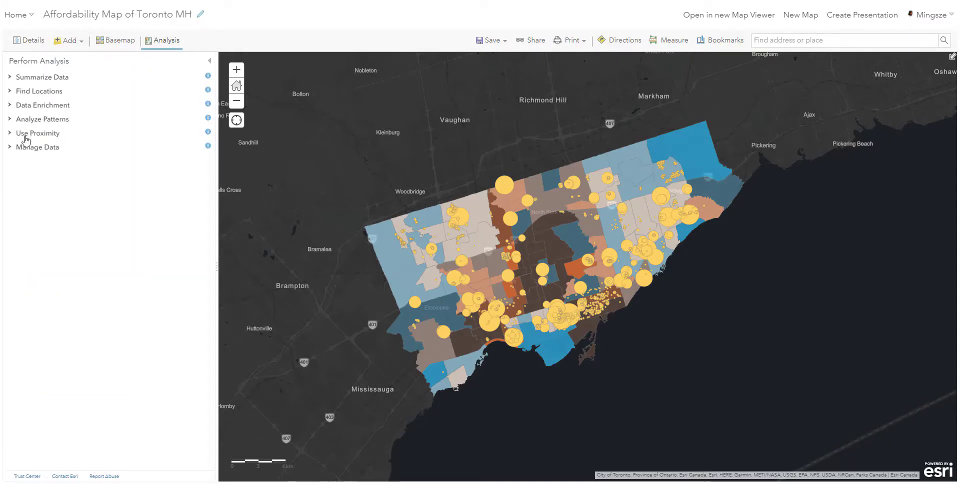
{"action": "left_click", "coordinate": [29, 135]}
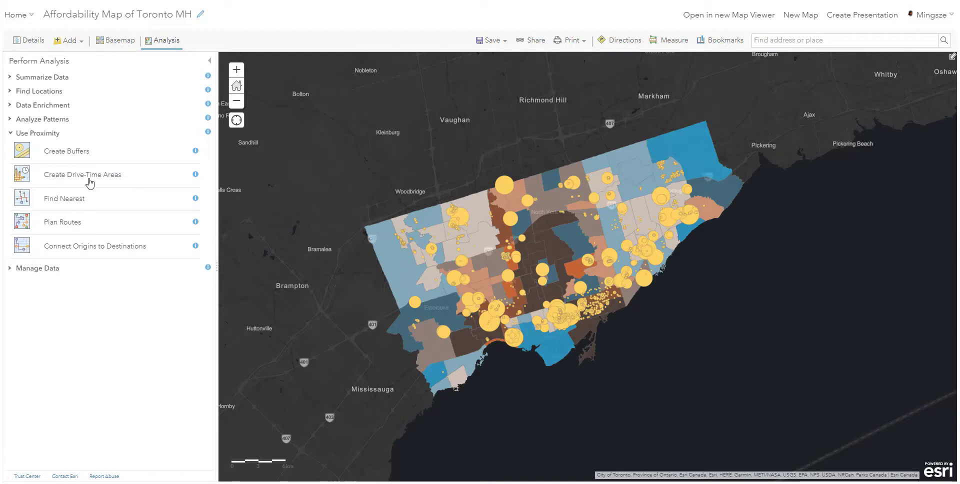
{"action": "left_click", "coordinate": [89, 180]}
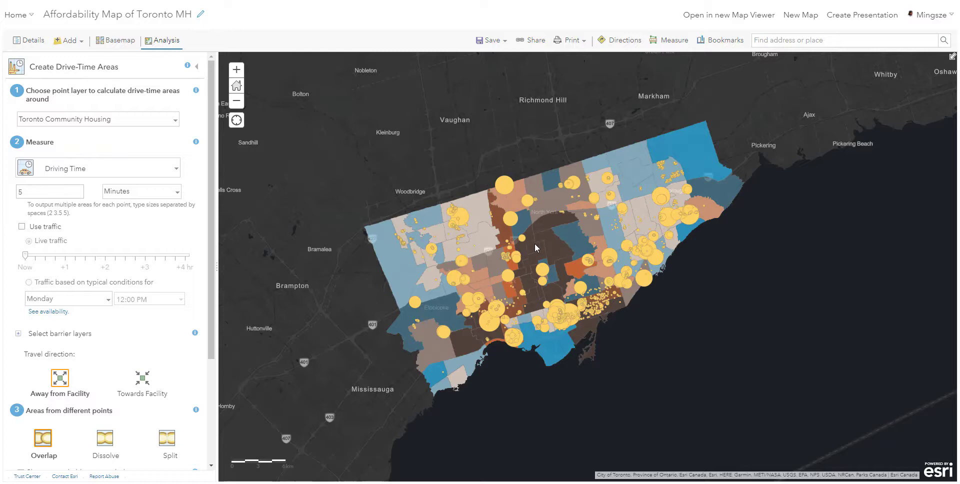
Step: Review the travel modes and keep Driving Time as the measure
{"action": "scroll", "coordinate": [490, 210], "scroll_direction": "up", "scroll_amount": 1}
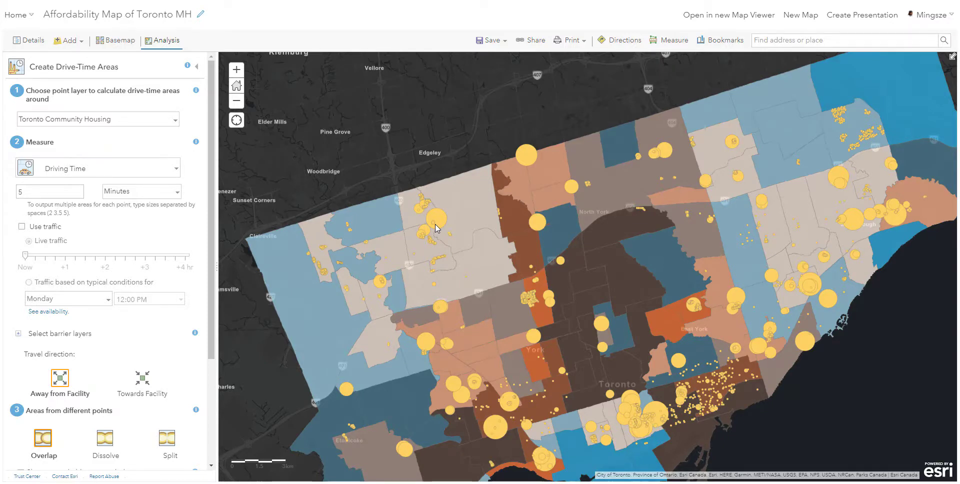
{"action": "scroll", "coordinate": [554, 206], "scroll_direction": "down", "scroll_amount": 1}
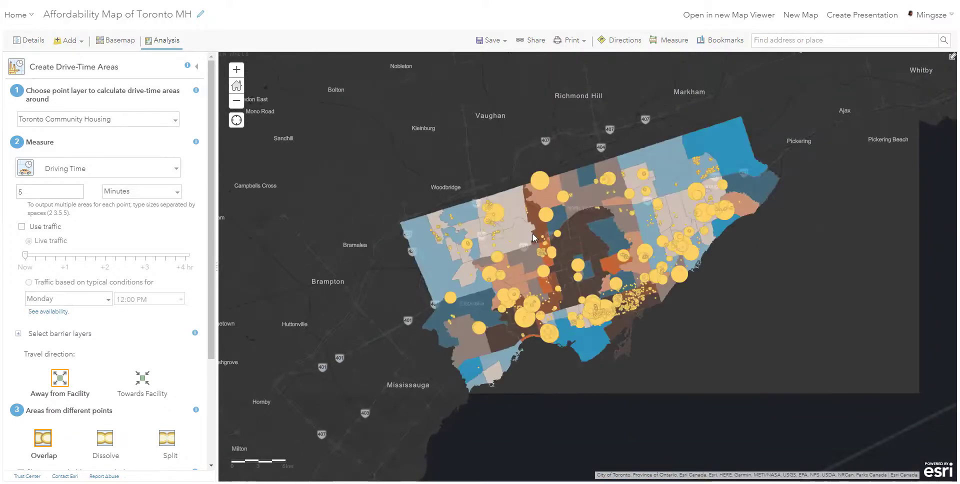
{"action": "scroll", "coordinate": [523, 257], "scroll_direction": "up", "scroll_amount": 1}
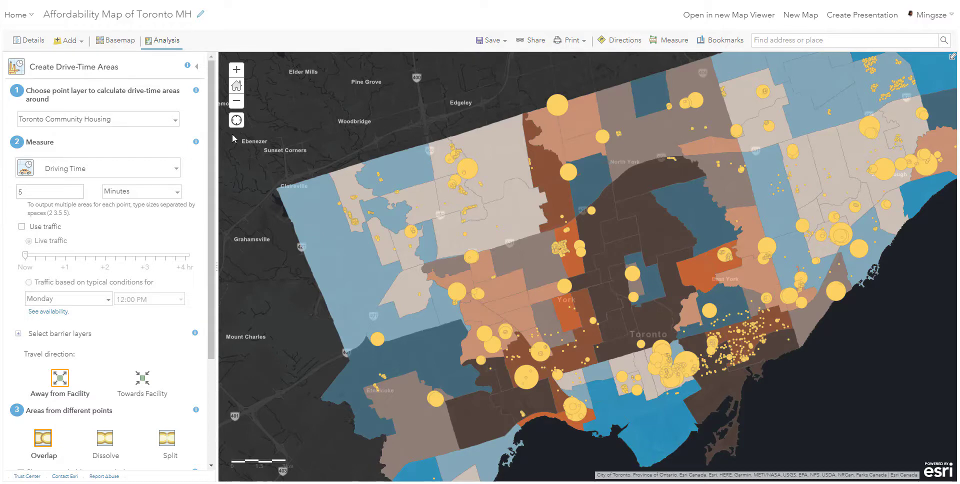
{"action": "left_click", "coordinate": [78, 77]}
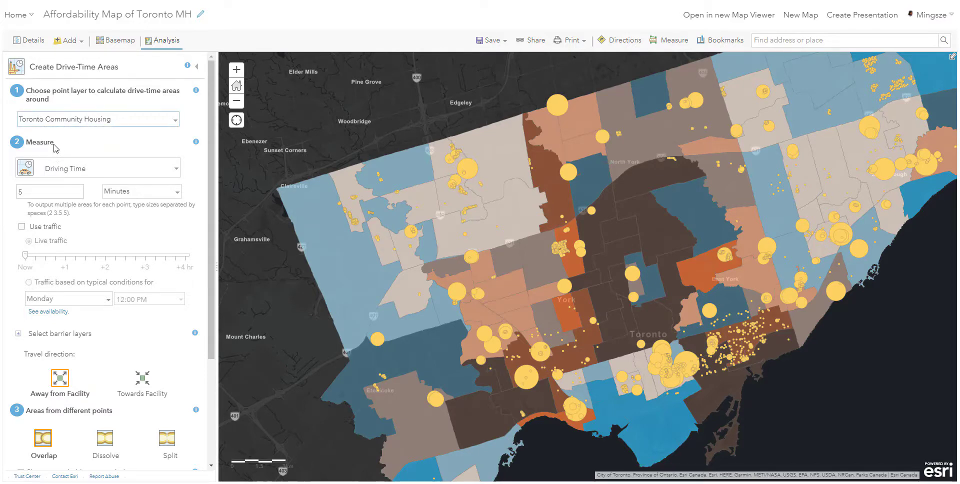
{"action": "left_click", "coordinate": [65, 170]}
{"action": "left_click", "coordinate": [67, 174]}
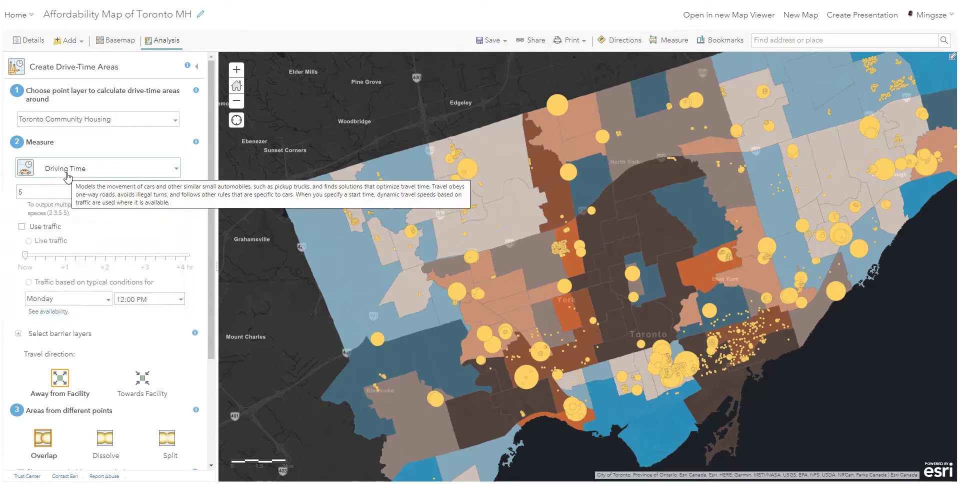
{"action": "left_click", "coordinate": [67, 172]}
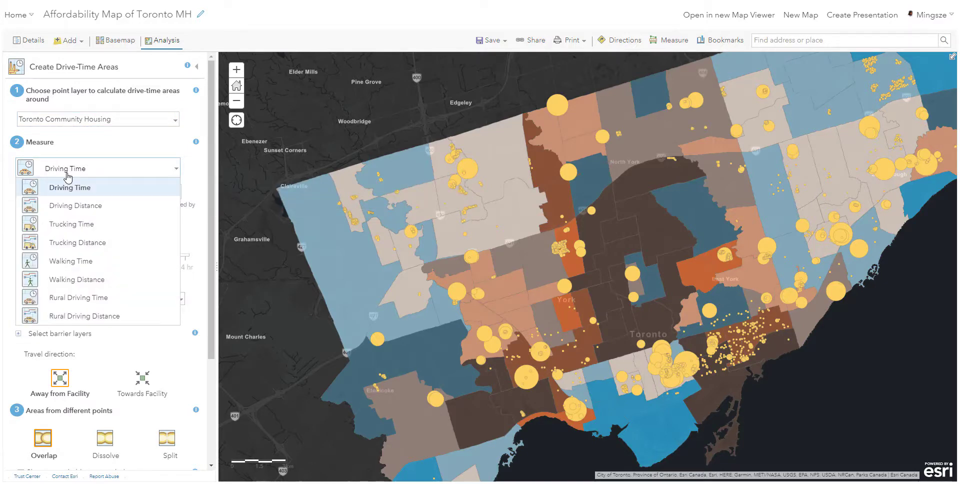
{"action": "left_click", "coordinate": [195, 182]}
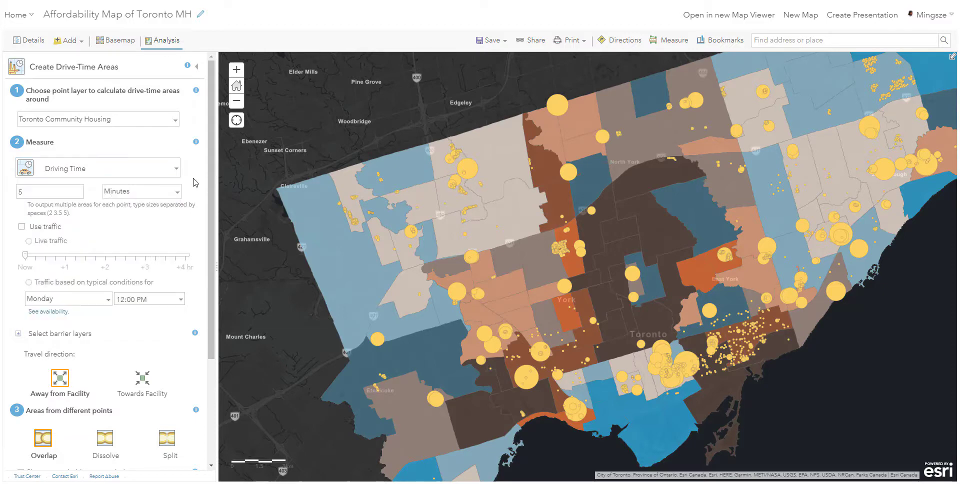
Step: Set the drive-time breaks to 5, 10 and 20 minutes and tick Use traffic
{"action": "left_click", "coordinate": [35, 192]}
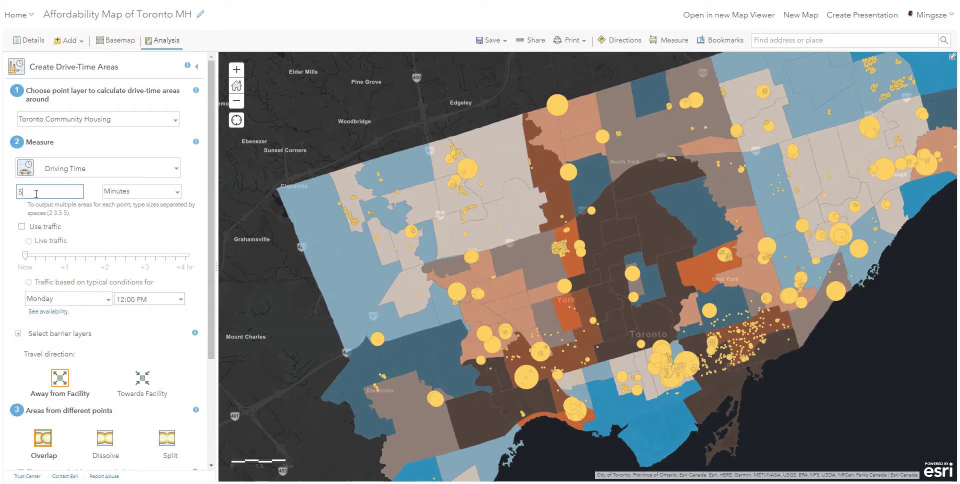
{"action": "left_click", "coordinate": [78, 212]}
{"action": "type", "text": "10 20"}
{"action": "left_click", "coordinate": [52, 228]}
{"action": "left_click", "coordinate": [51, 229]}
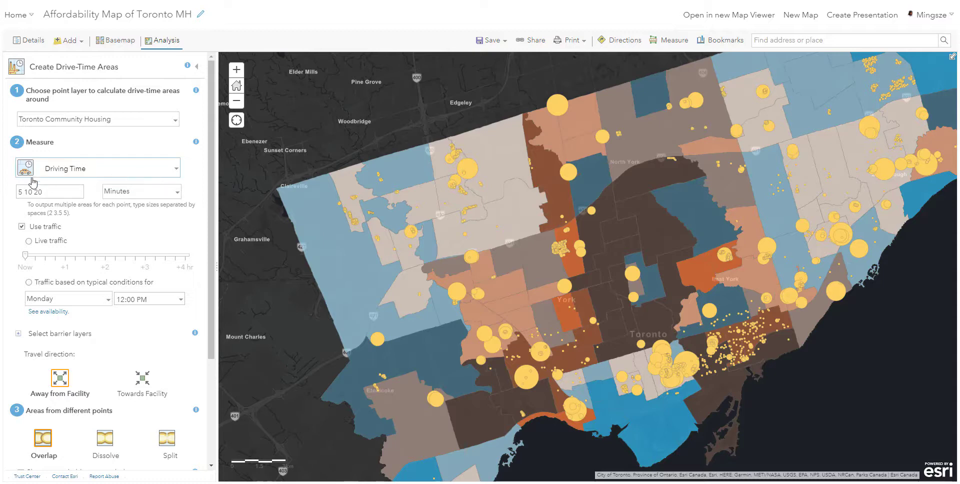
Step: Turn off Use traffic and leave the Point barriers layer unselected
{"action": "left_click", "coordinate": [22, 228]}
{"action": "scroll", "coordinate": [22, 231], "scroll_direction": "down", "scroll_amount": 3}
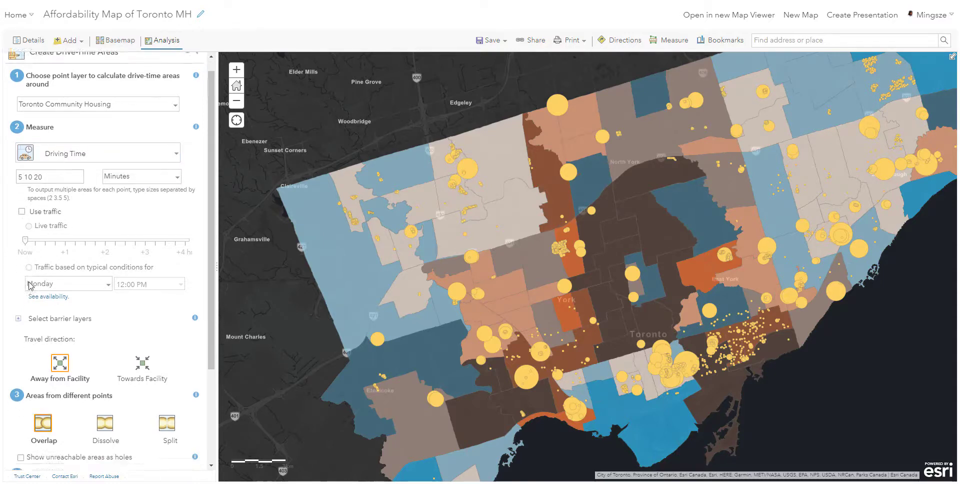
{"action": "left_click", "coordinate": [20, 191]}
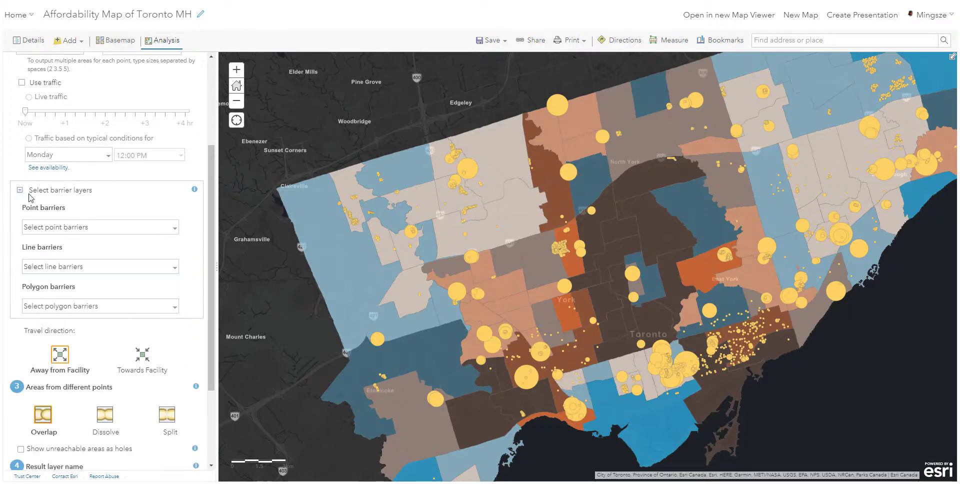
{"action": "left_click", "coordinate": [79, 228]}
{"action": "left_click", "coordinate": [76, 244]}
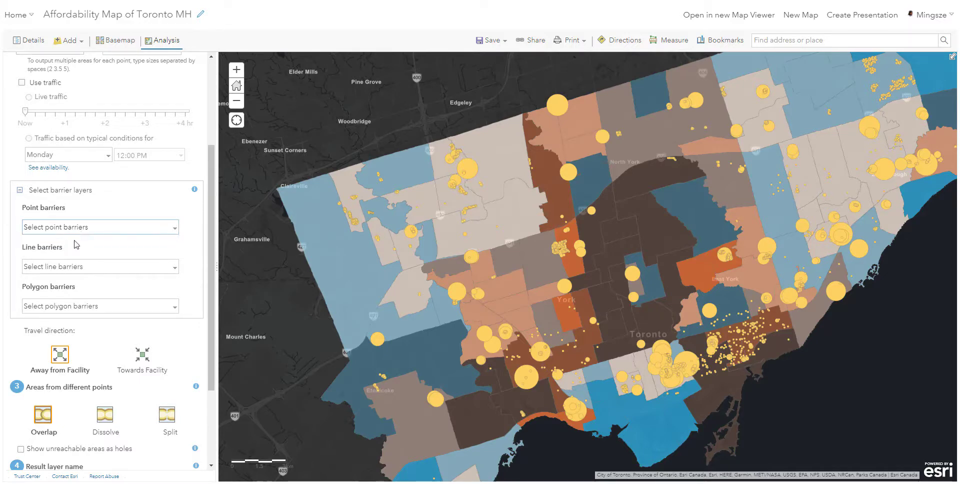
{"action": "left_click", "coordinate": [45, 191]}
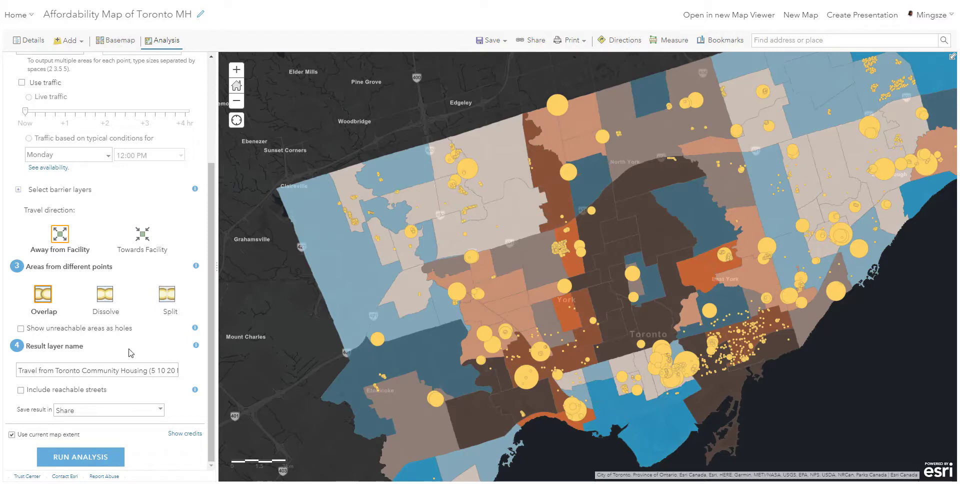
{"action": "key", "text": "ctrl"}
{"action": "key", "text": "ctrl"}
{"action": "key", "text": "ctrl"}
Step: Leave the drive-time settings and pan out to show Toronto's hot spots citywide
{"action": "left_click", "coordinate": [159, 42]}
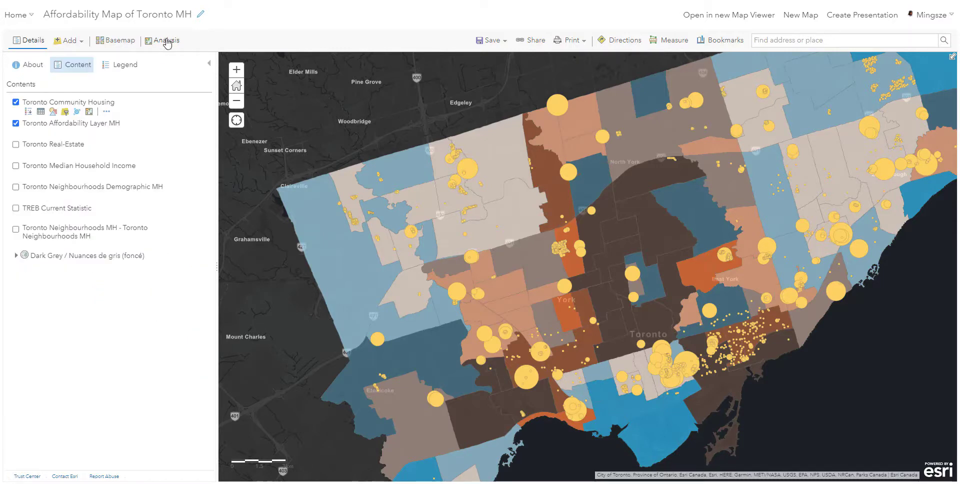
{"action": "left_click", "coordinate": [166, 43]}
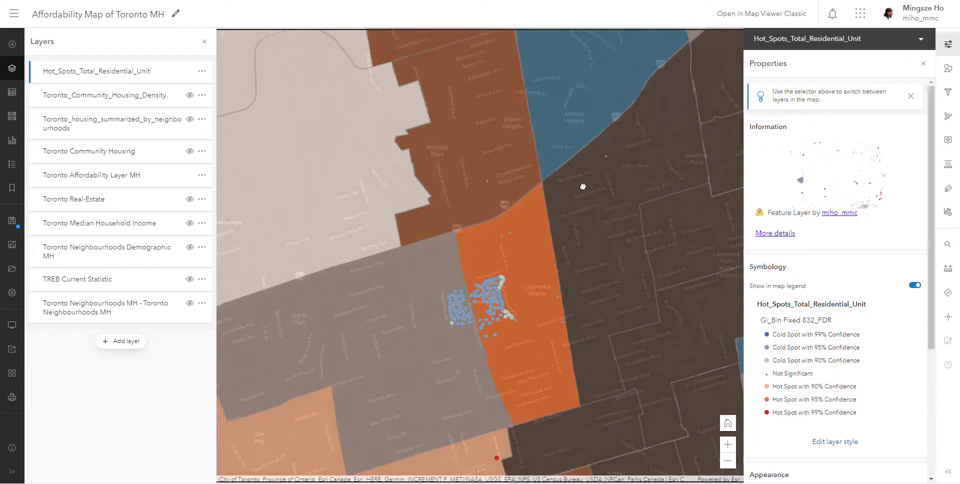
{"action": "scroll", "coordinate": [583, 186], "scroll_direction": "down", "scroll_amount": 2}
{"action": "scroll", "coordinate": [583, 186], "scroll_direction": "down", "scroll_amount": 3}
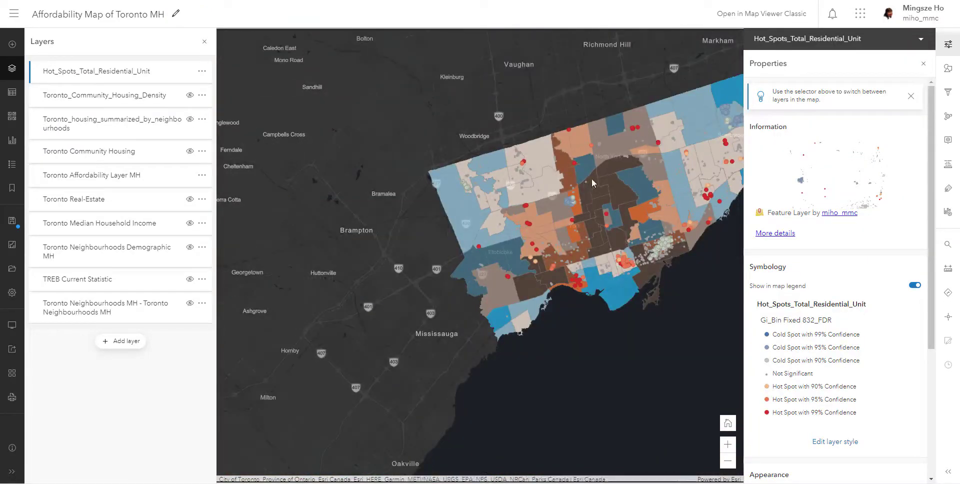
{"action": "left_click_drag", "start_coordinate": [592, 178], "coordinate": [408, 245]}
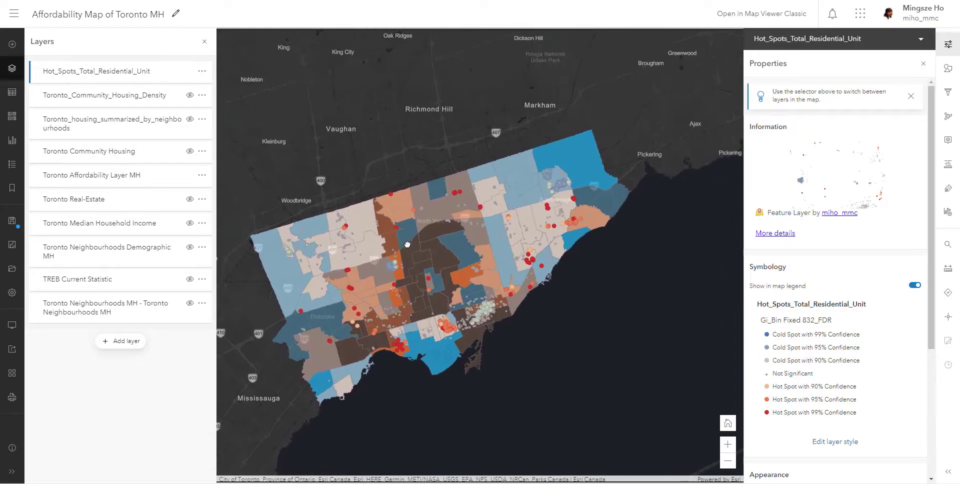